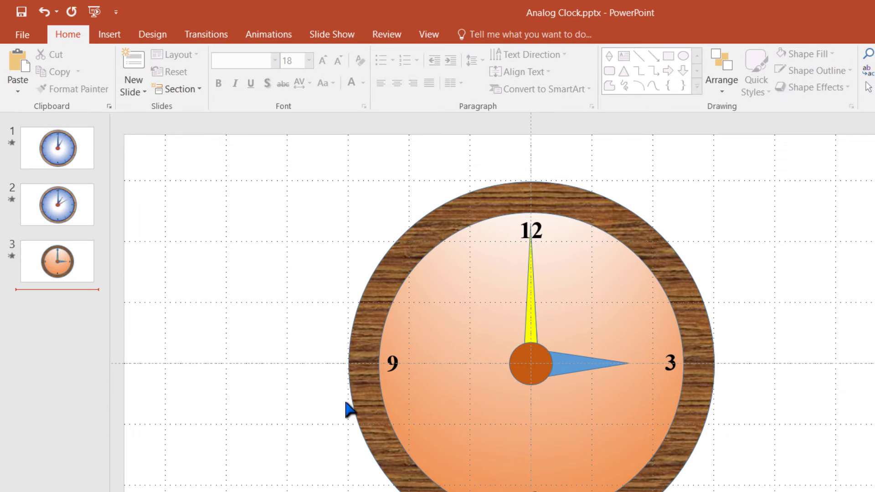
# Step: Add a new slide after slide 3 and delete its title and content placeholders
pyautogui.rightClick(58, 307)
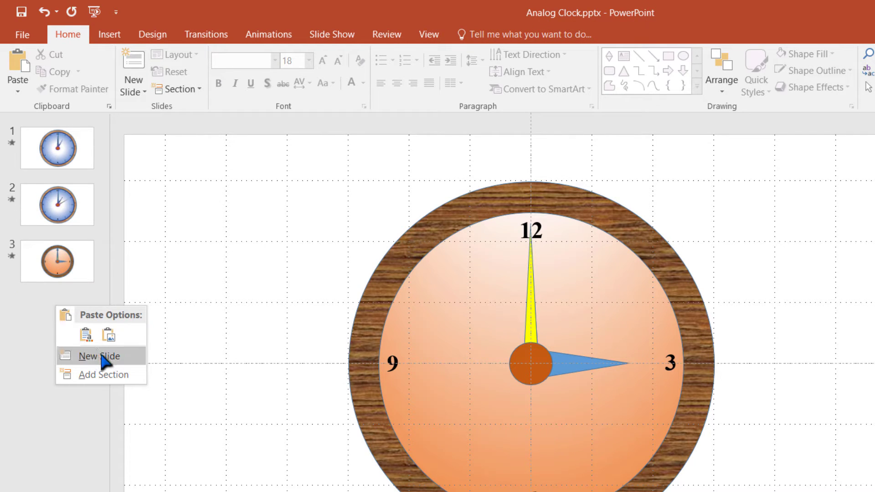
pyautogui.click(102, 357)
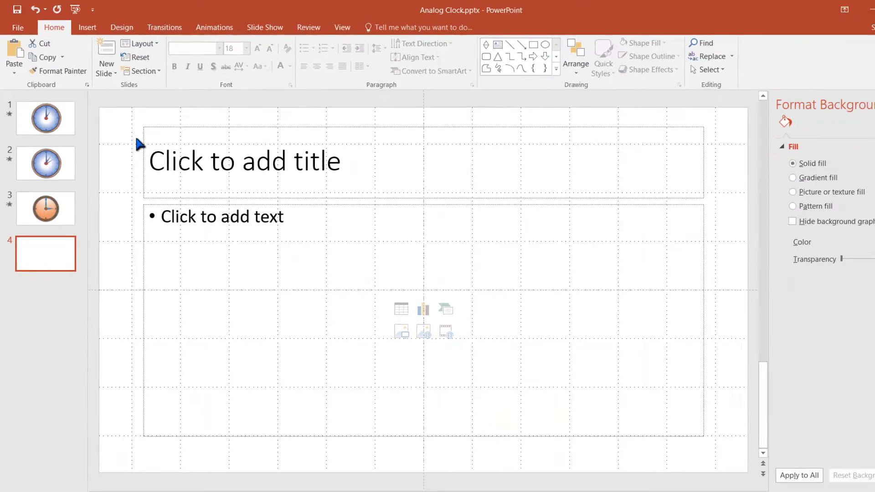
pyautogui.moveTo(109, 106); pyautogui.dragTo(740, 484)
pyautogui.moveTo(685, 446); pyautogui.dragTo(691, 442)
pyautogui.press('Delete')
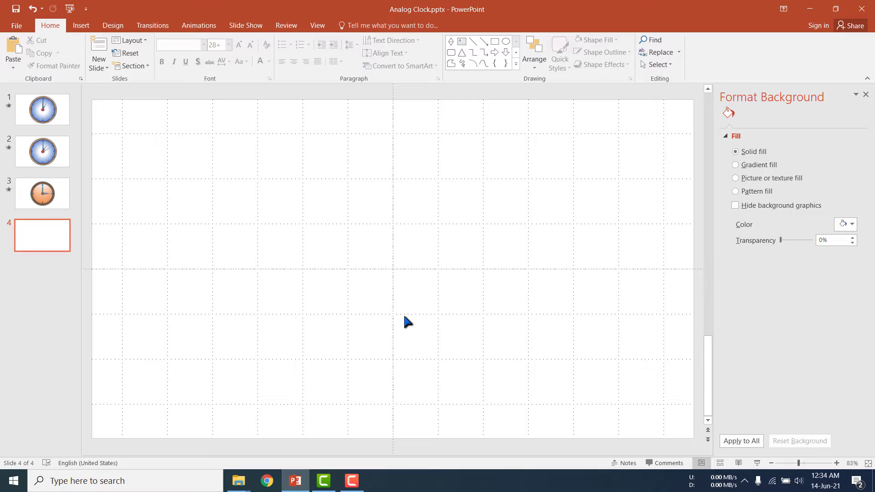
pyautogui.click(318, 26)
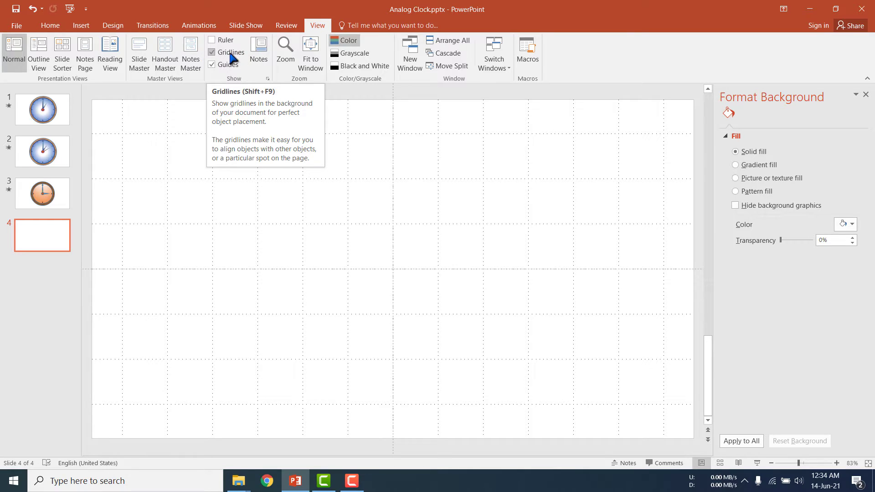
pyautogui.hotkey('alt', 'h')
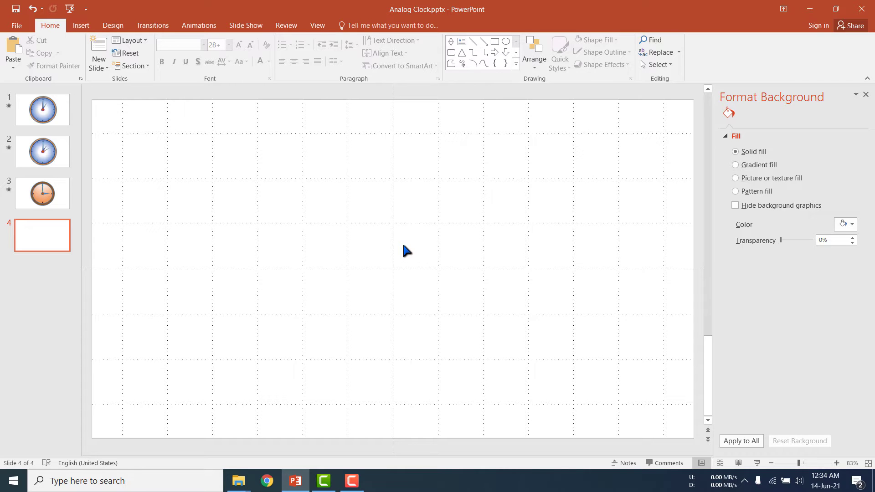
# Step: Draw an oval about 5.99" high and 7.02" wide around the middle of the blank slide
pyautogui.click(80, 24)
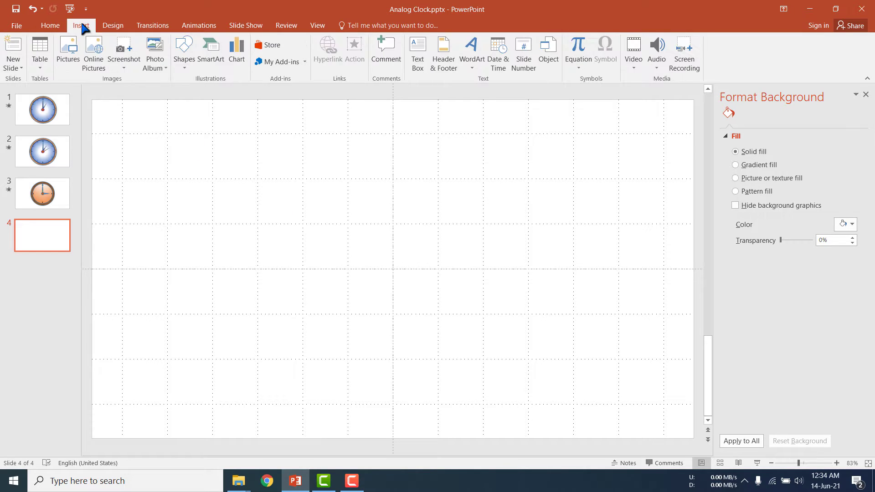
pyautogui.click(185, 67)
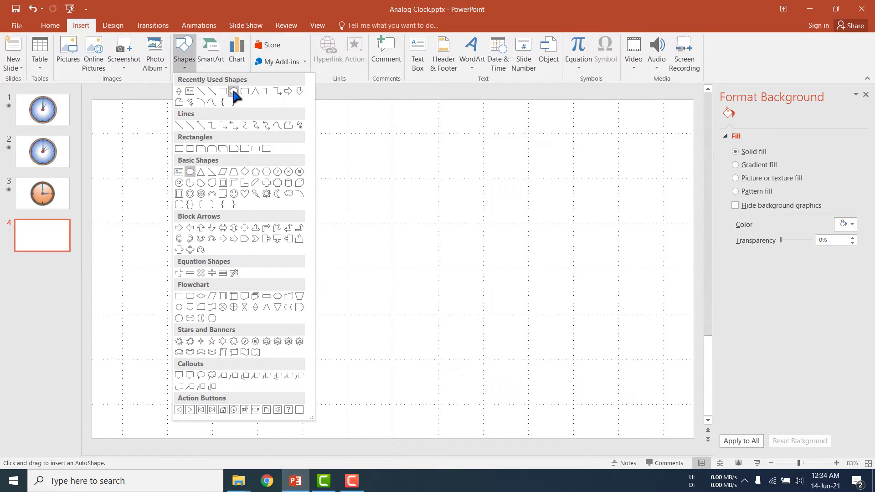
pyautogui.click(233, 91)
pyautogui.moveTo(213, 135); pyautogui.dragTo(528, 404)
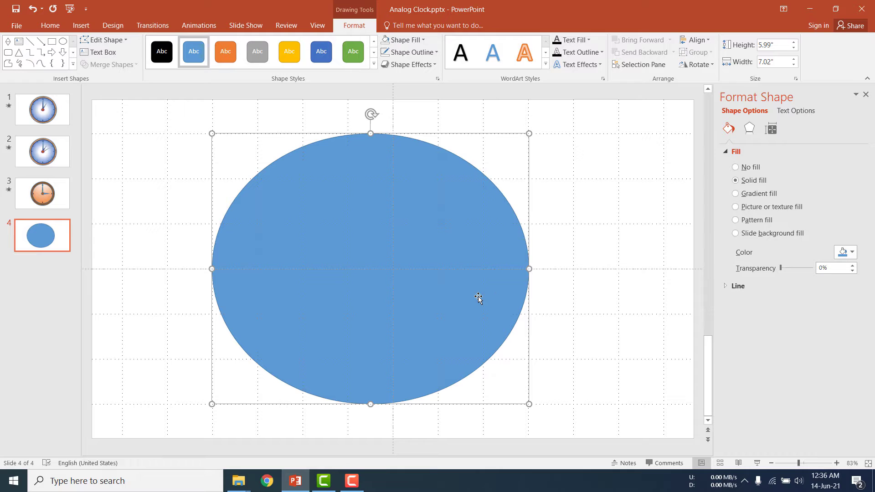
# Step: Set the oval's height and width to 6" each and lock its aspect ratio
pyautogui.rightClick(465, 238)
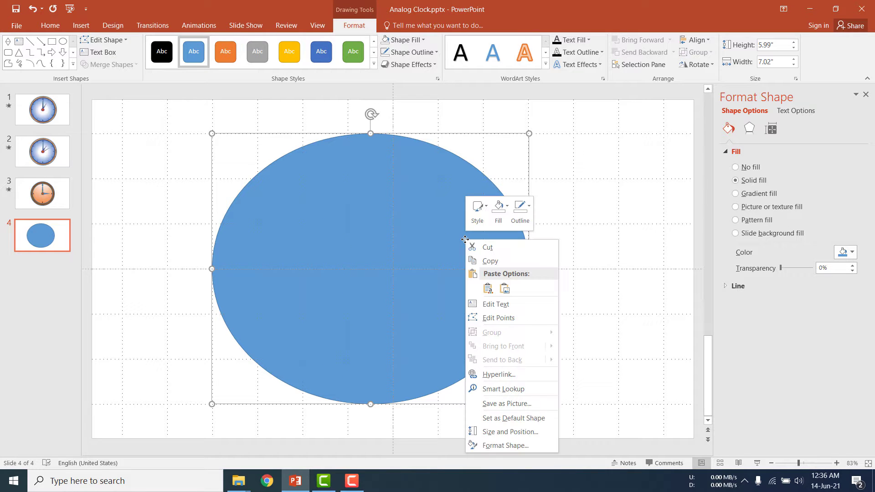
pyautogui.click(510, 432)
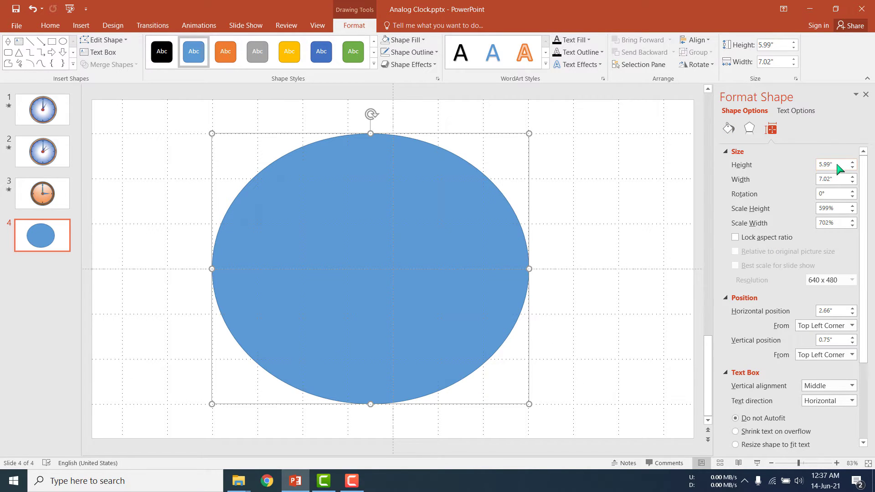
pyautogui.write('6')
pyautogui.press('Tab')
pyautogui.write('6')
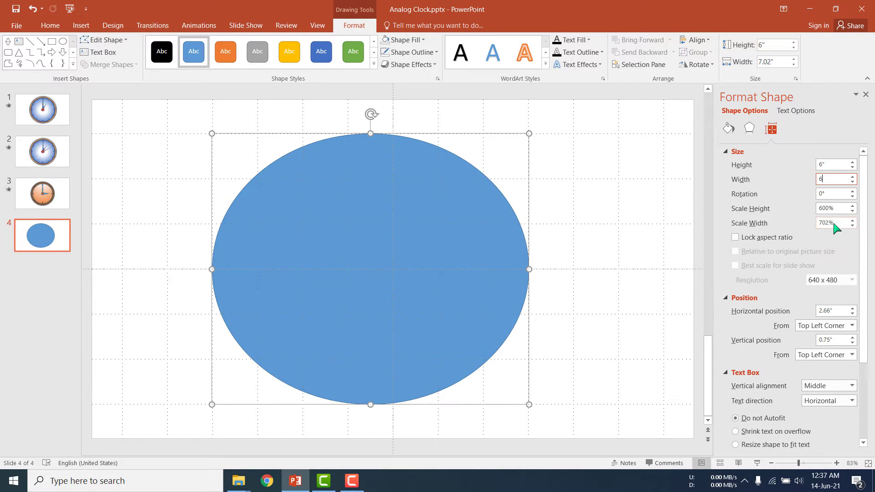
pyautogui.click(836, 223)
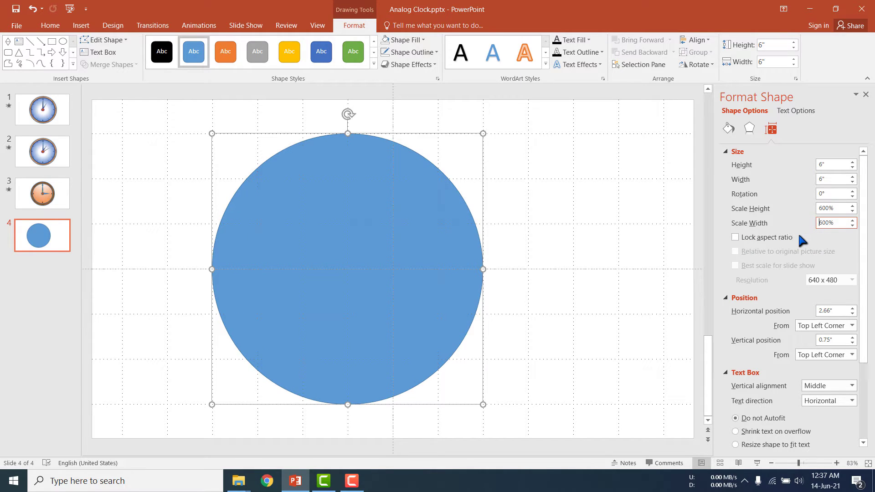
pyautogui.click(768, 237)
# Step: Align the circle to the center and middle of the slide
pyautogui.click(710, 39)
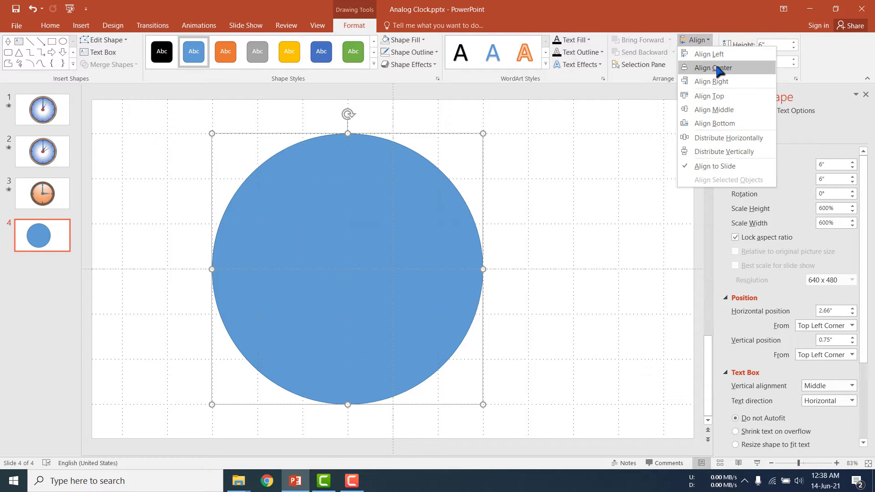
pyautogui.click(726, 68)
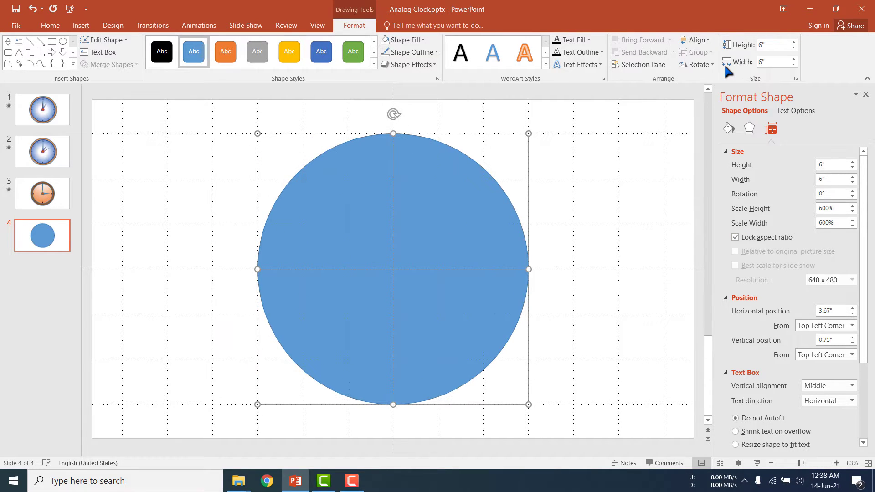
pyautogui.click(708, 40)
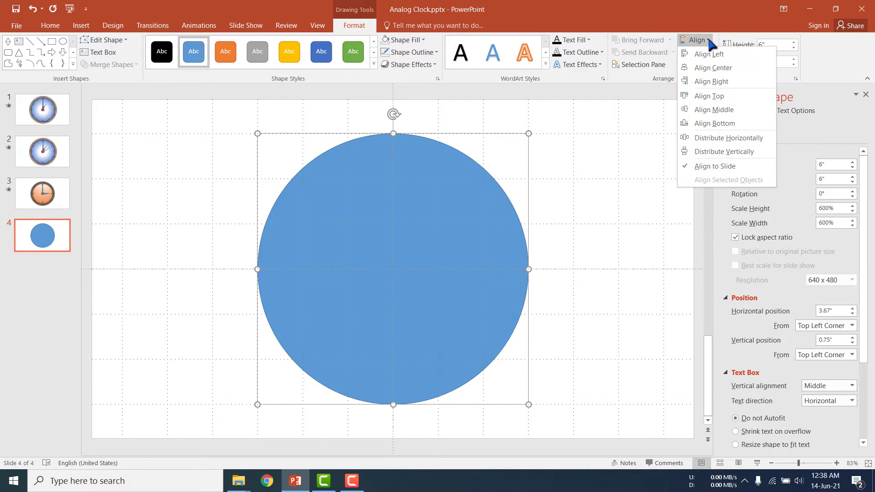
pyautogui.click(728, 113)
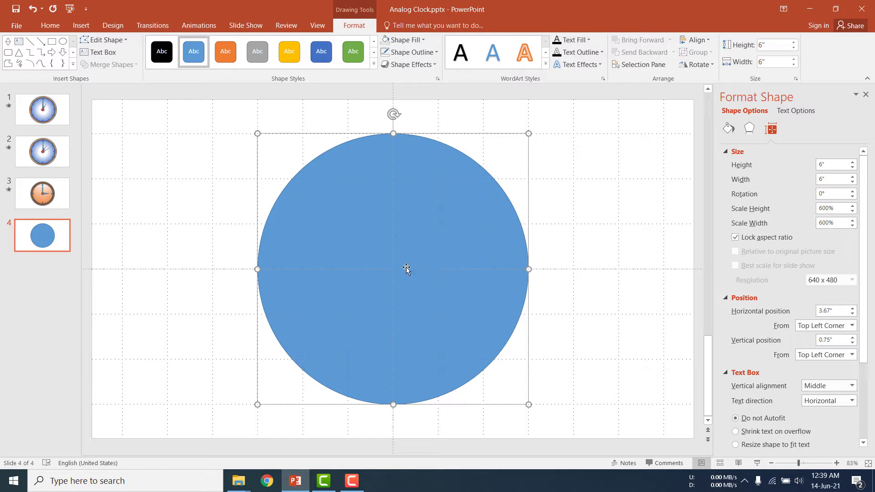
# Step: Fill the circle with the dark-striped brown wood texture
pyautogui.click(424, 40)
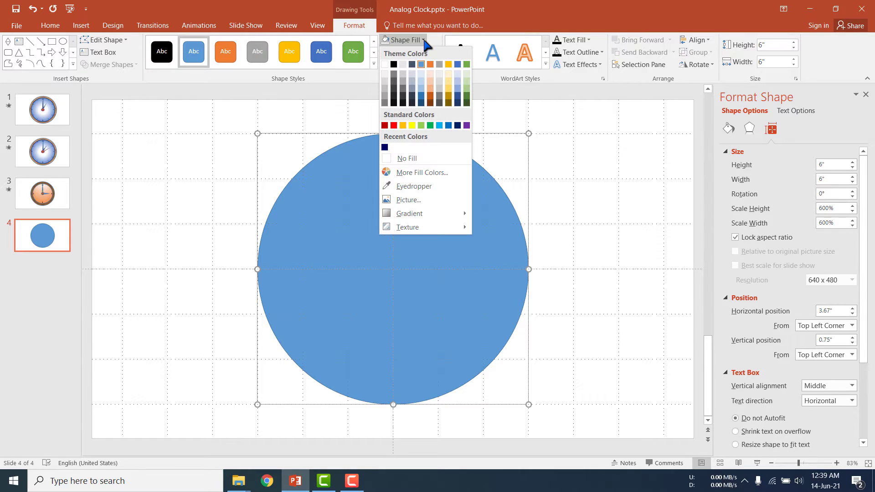
pyautogui.moveTo(433, 214)
pyautogui.moveTo(447, 228)
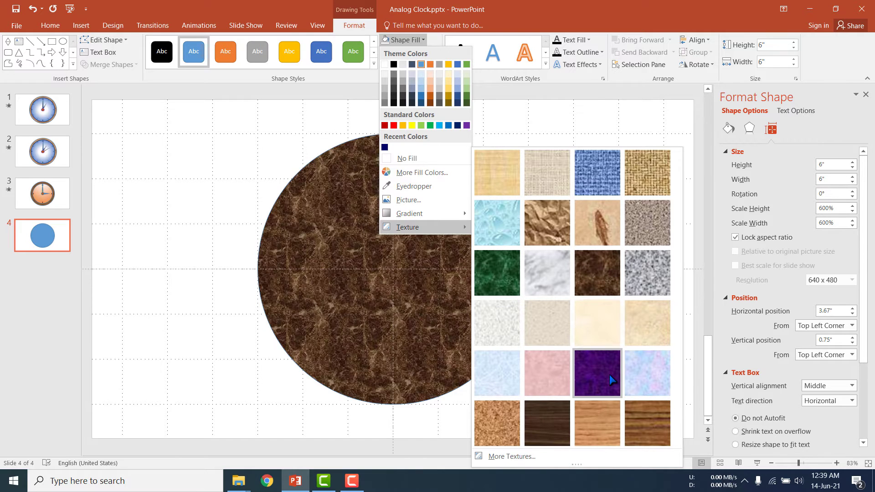
pyautogui.click(647, 428)
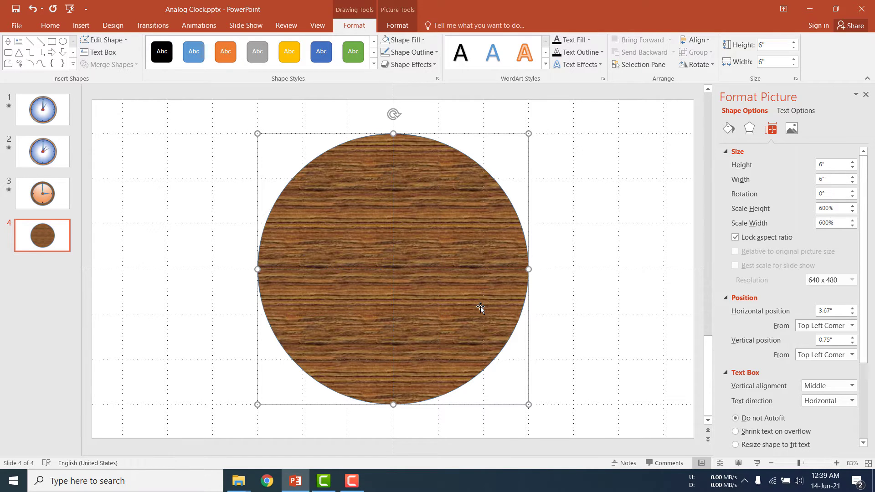
# Step: Duplicate the wood-textured circle with copy and paste, and move the copy to the right, level with the original
pyautogui.rightClick(508, 240)
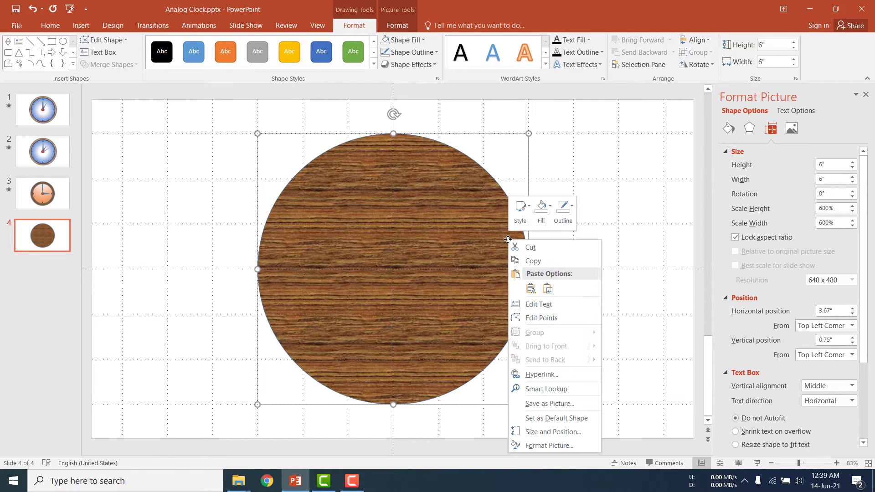
pyautogui.click(545, 264)
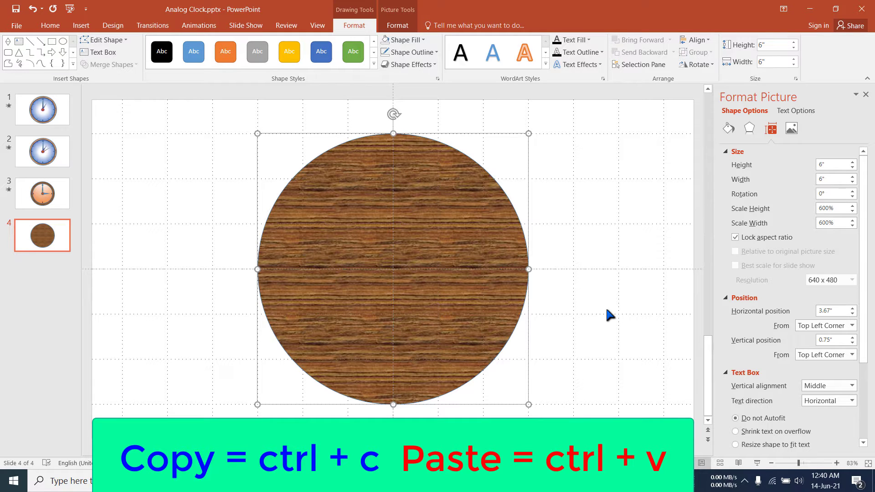
pyautogui.rightClick(584, 180)
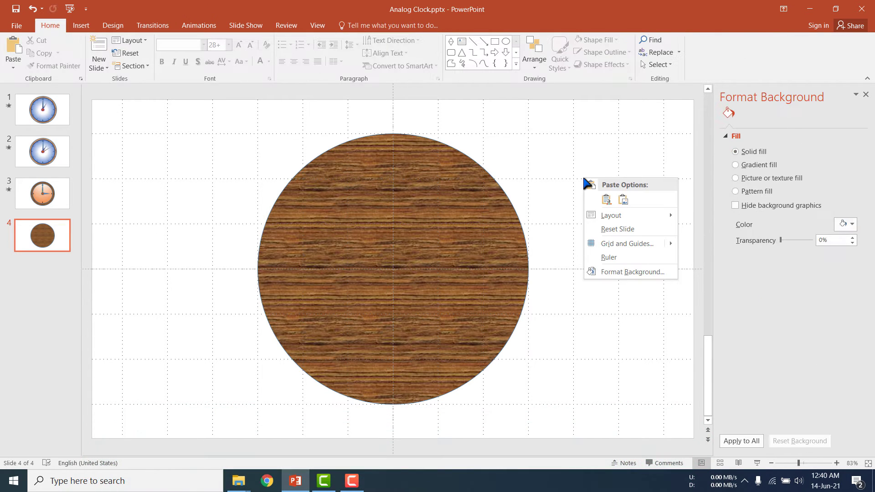
pyautogui.click(606, 199)
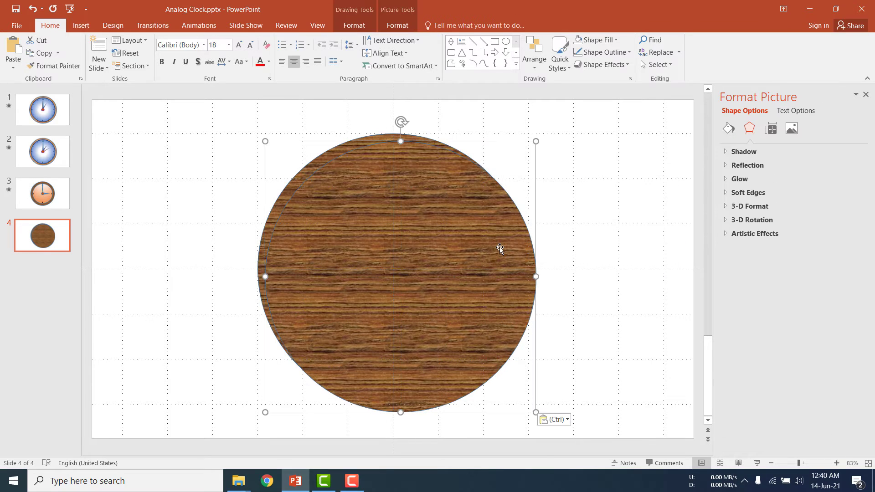
pyautogui.moveTo(510, 246); pyautogui.dragTo(562, 234)
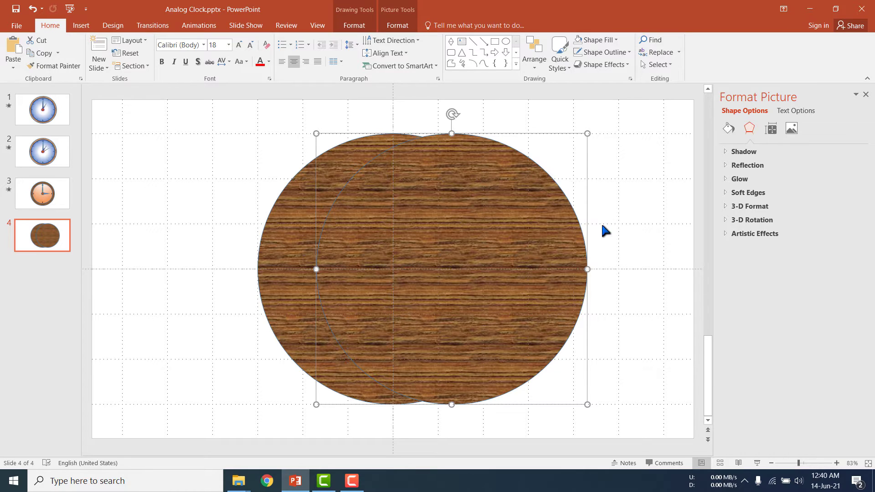
# Step: Resize the copied circle to 5" high with its aspect ratio locked
pyautogui.click(771, 129)
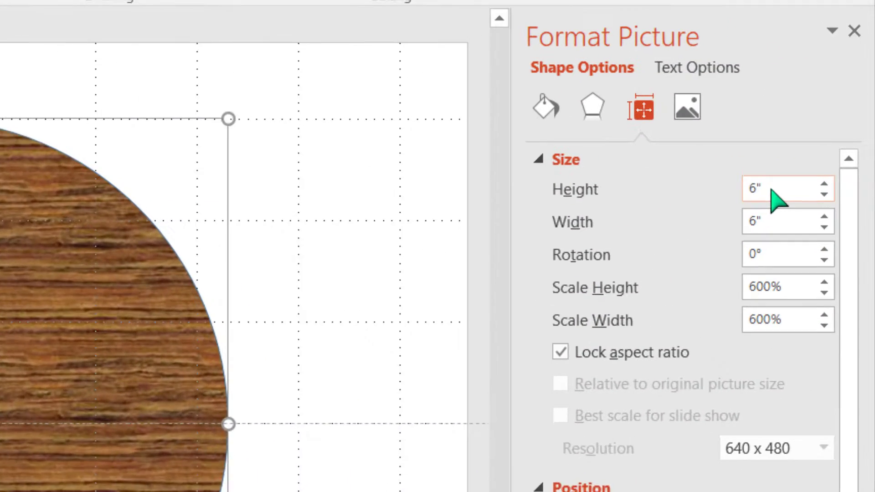
pyautogui.doubleClick(771, 188)
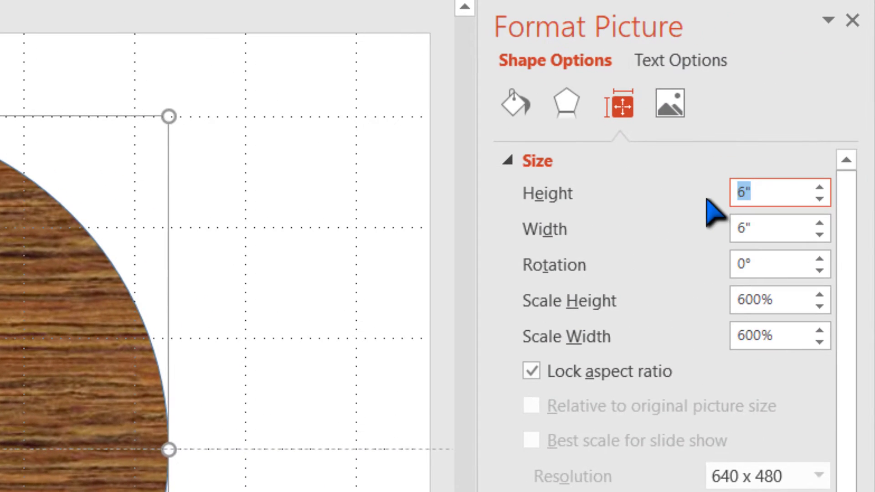
pyautogui.write('5')
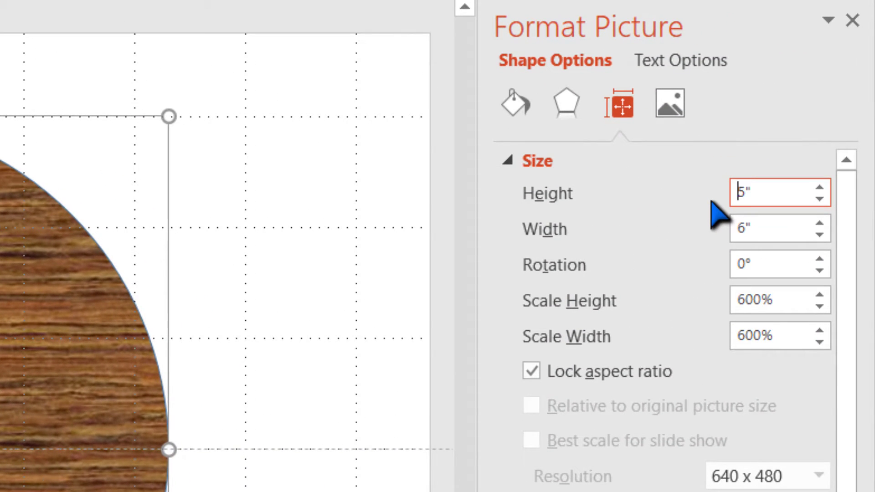
pyautogui.press('Return')
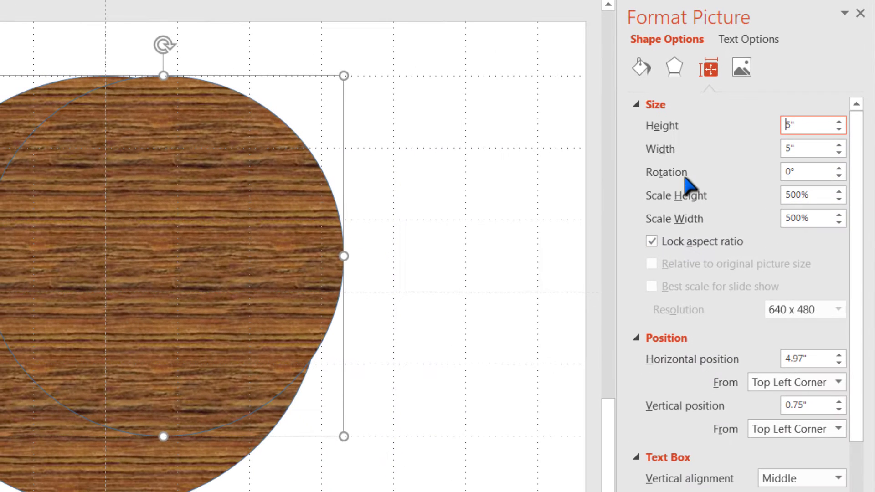
# Step: Give the smaller circle a gradient fill, trying the Medium Gradient - Accent 4 preset and settling on the light orange radial preset
pyautogui.click(578, 86)
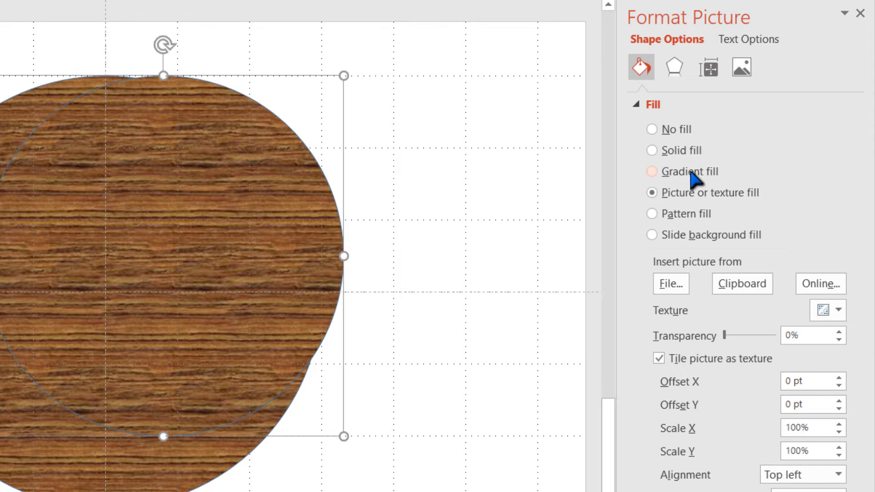
pyautogui.click(691, 172)
pyautogui.click(838, 266)
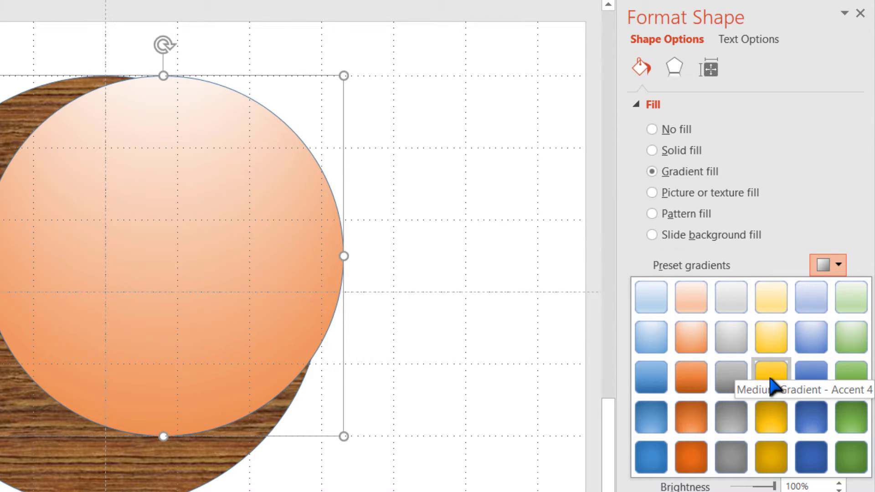
pyautogui.click(771, 378)
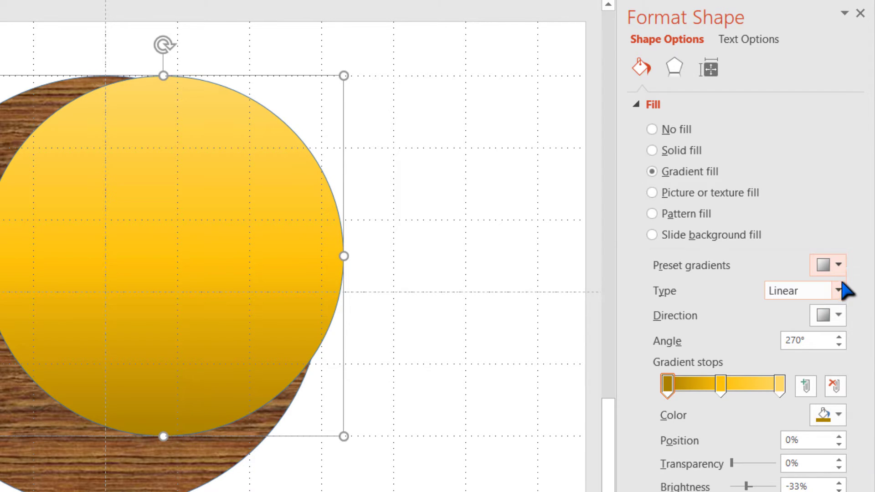
pyautogui.click(840, 266)
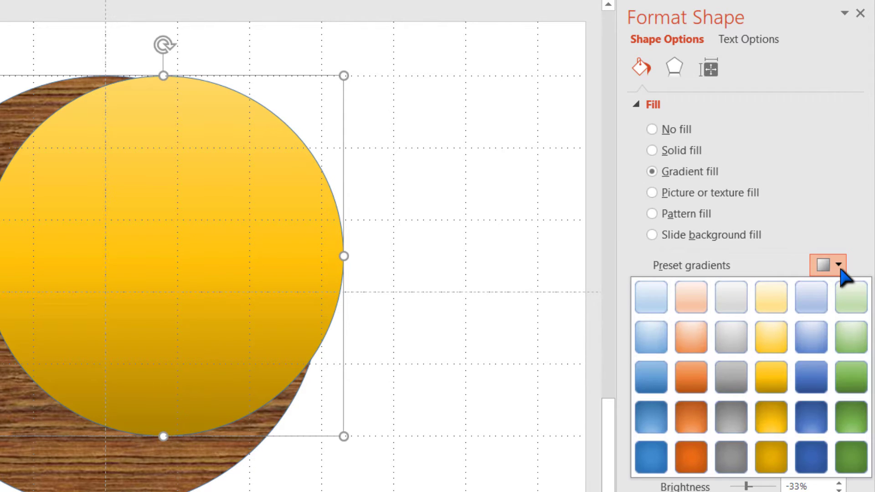
pyautogui.click(699, 347)
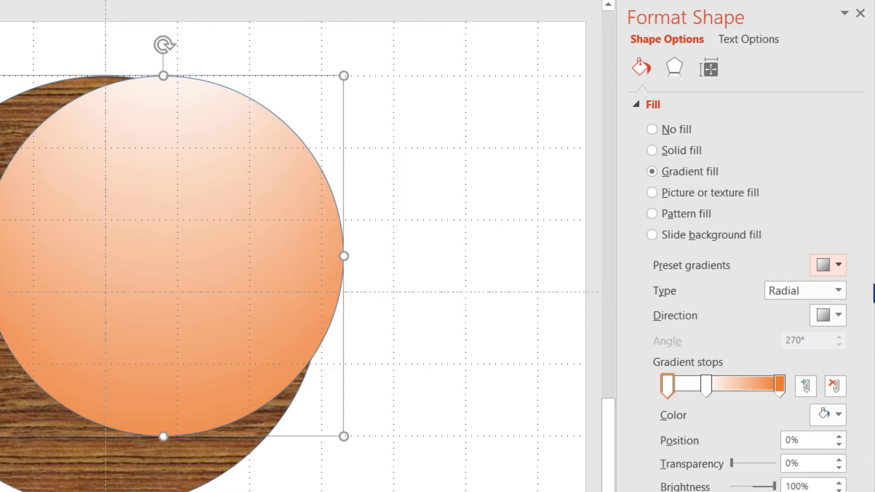
# Step: Set the smaller circle's gradient type to Path, after trying Rectangular, Radial and Linear
pyautogui.click(838, 291)
pyautogui.click(834, 358)
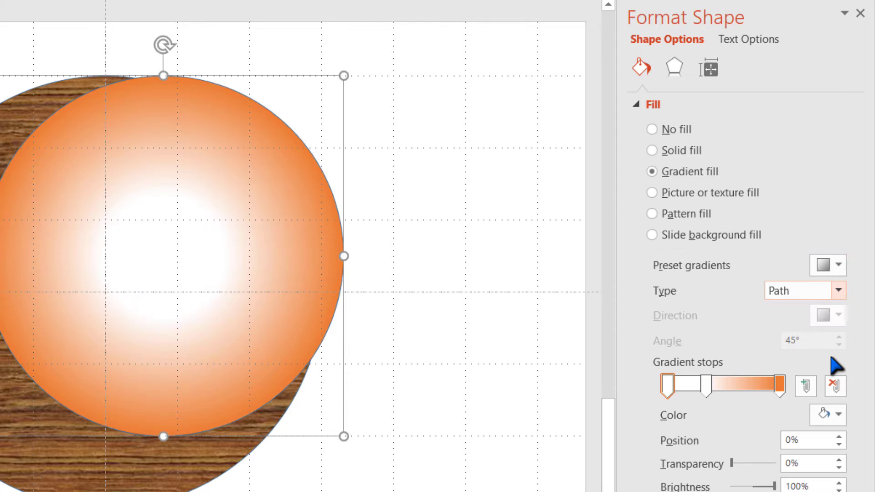
pyautogui.click(839, 292)
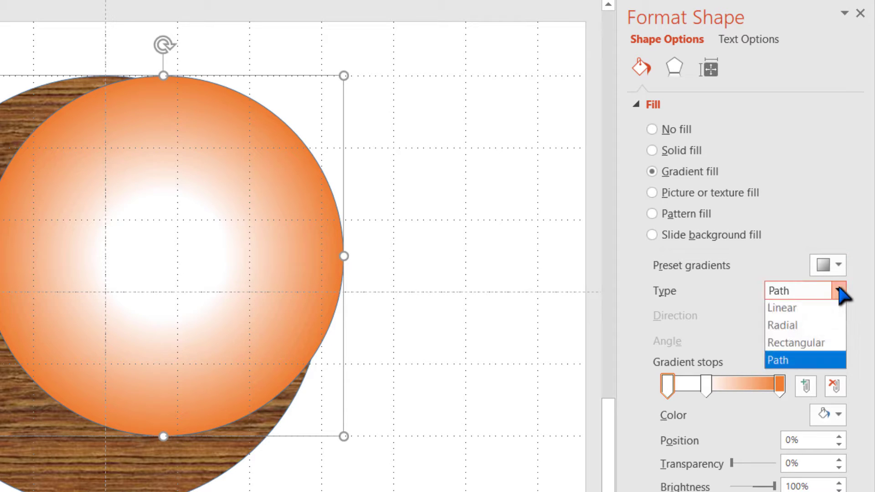
pyautogui.click(802, 347)
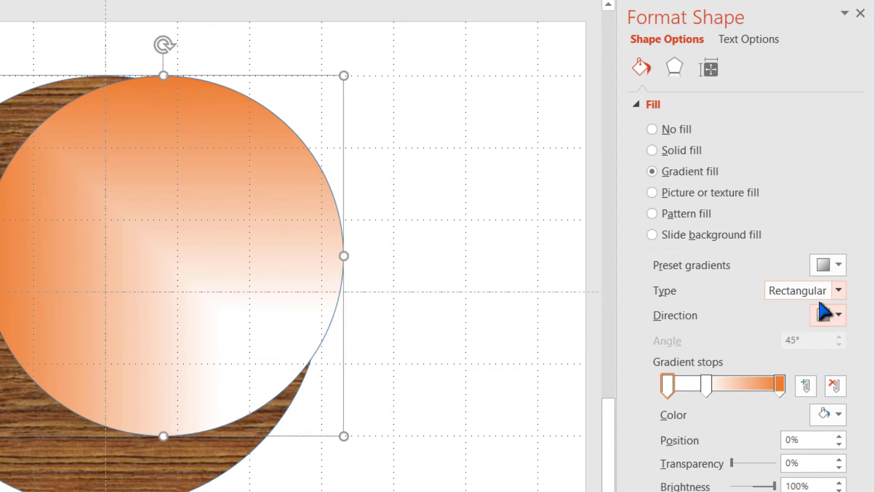
pyautogui.click(839, 292)
pyautogui.click(795, 335)
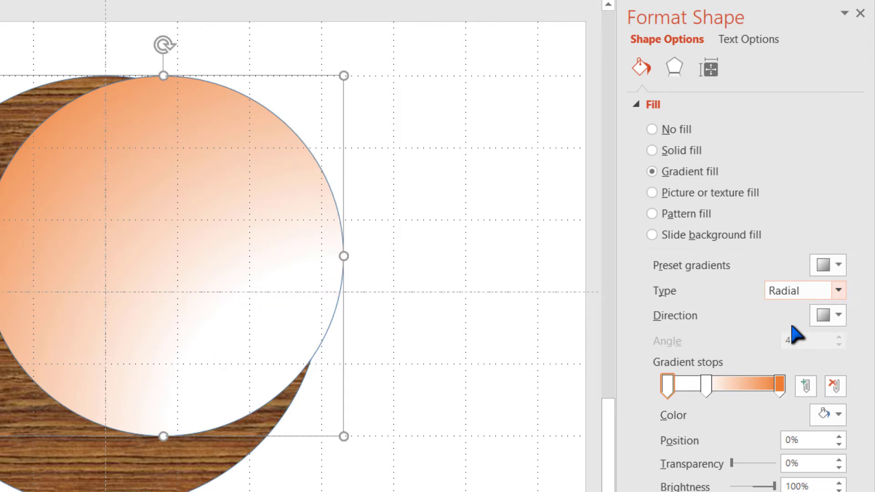
pyautogui.click(838, 292)
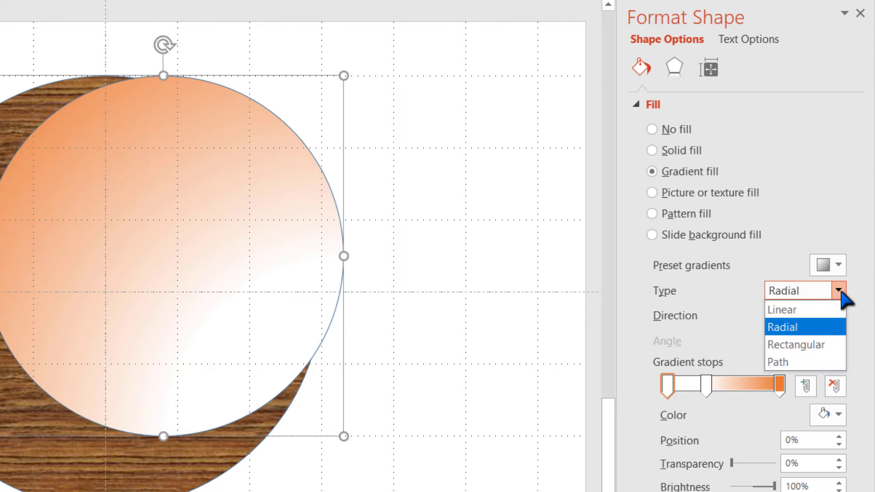
pyautogui.click(816, 313)
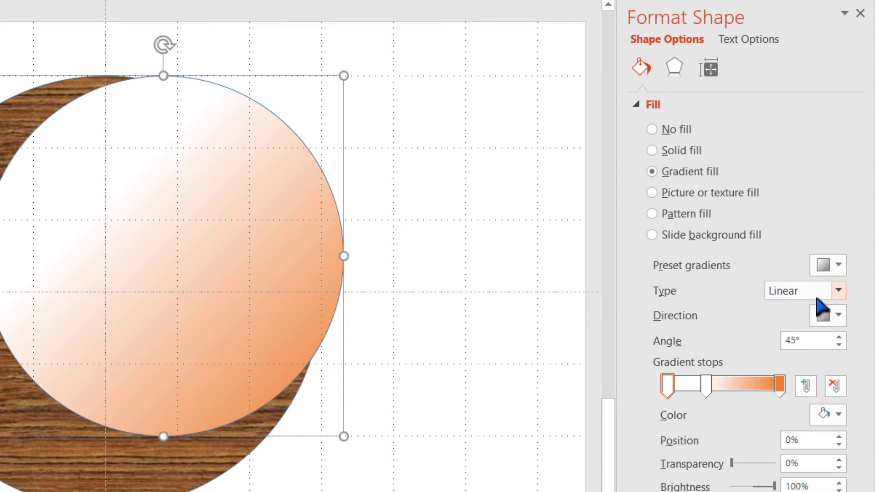
pyautogui.click(838, 291)
pyautogui.click(790, 363)
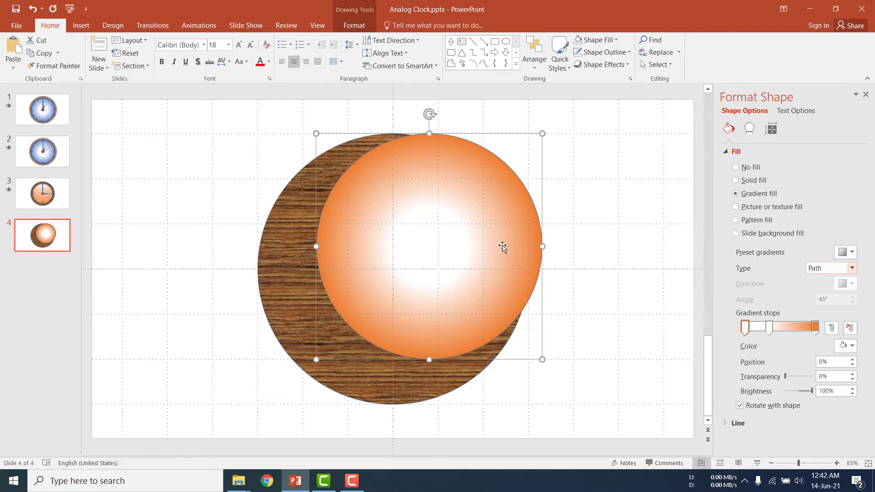
# Step: Align the gradient-filled circle to the center and middle of the slide, then deselect it
pyautogui.click(359, 26)
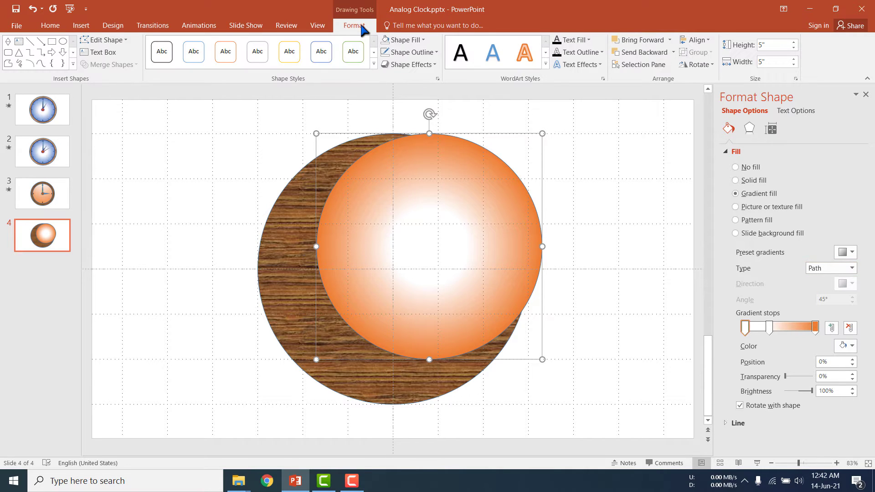
pyautogui.click(707, 41)
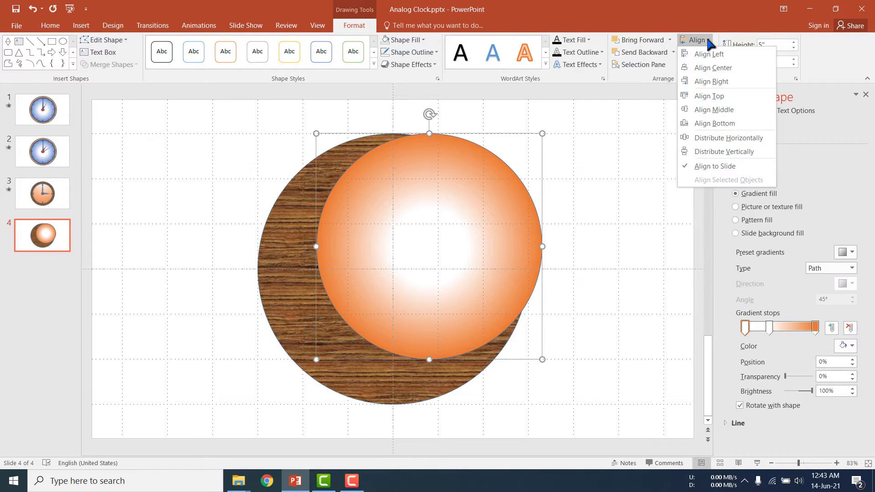
pyautogui.click(714, 68)
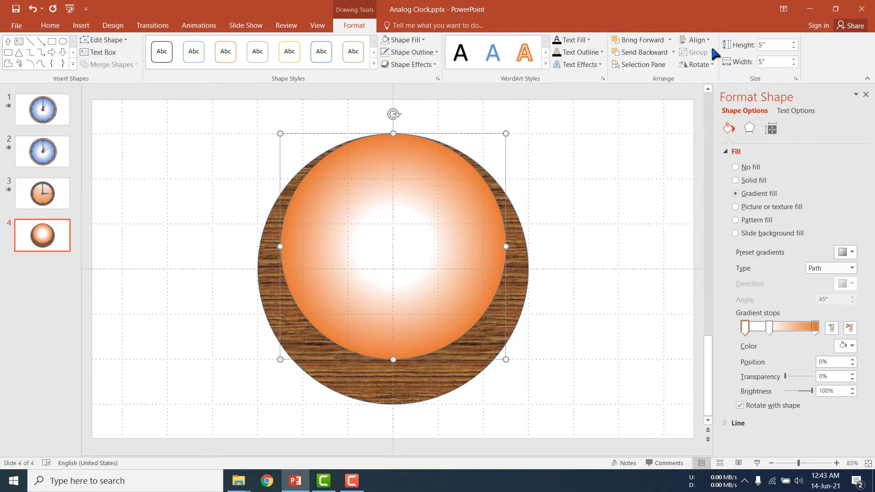
pyautogui.click(707, 42)
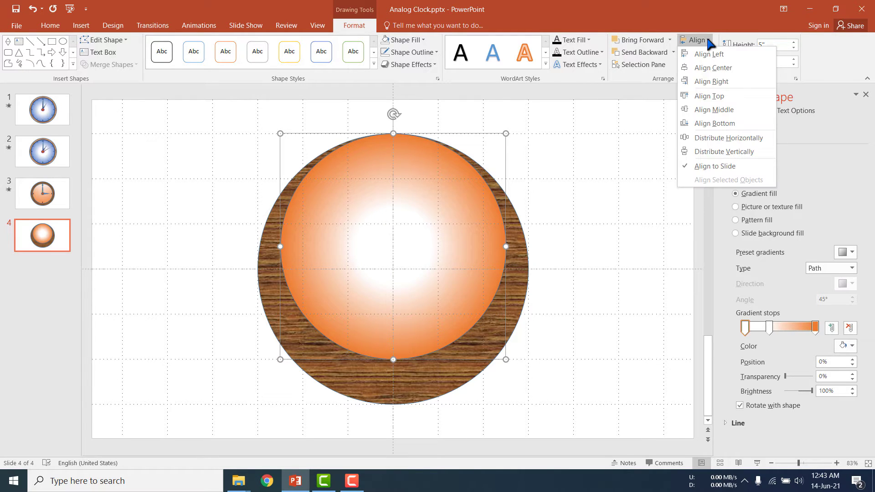
pyautogui.click(726, 111)
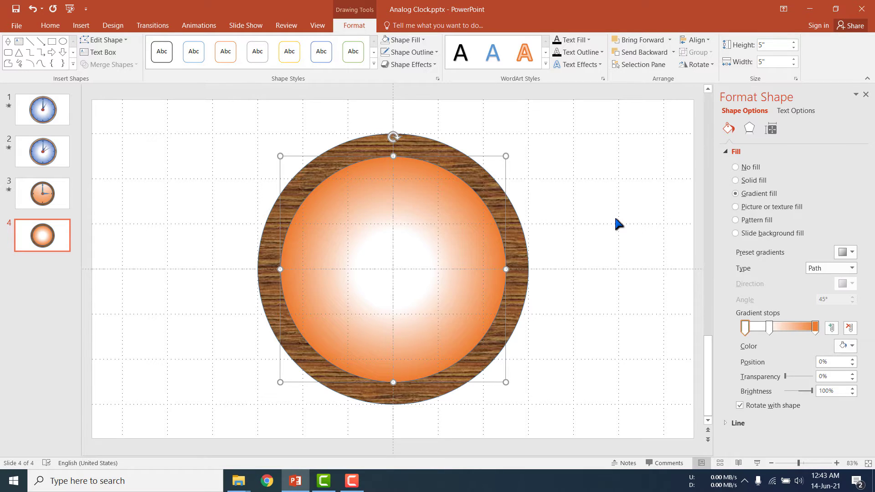
pyautogui.click(615, 220)
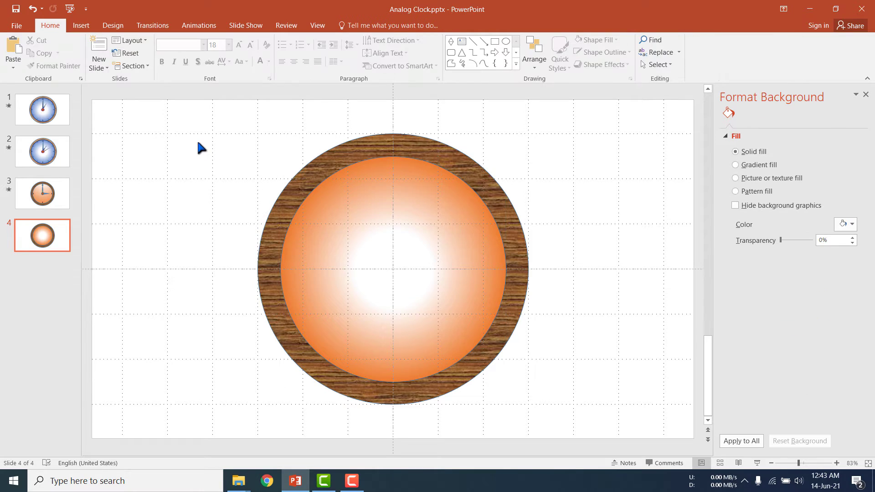
# Step: Select both the wood-textured and the gradient-filled circles and group them
pyautogui.moveTo(190, 128); pyautogui.dragTo(611, 422)
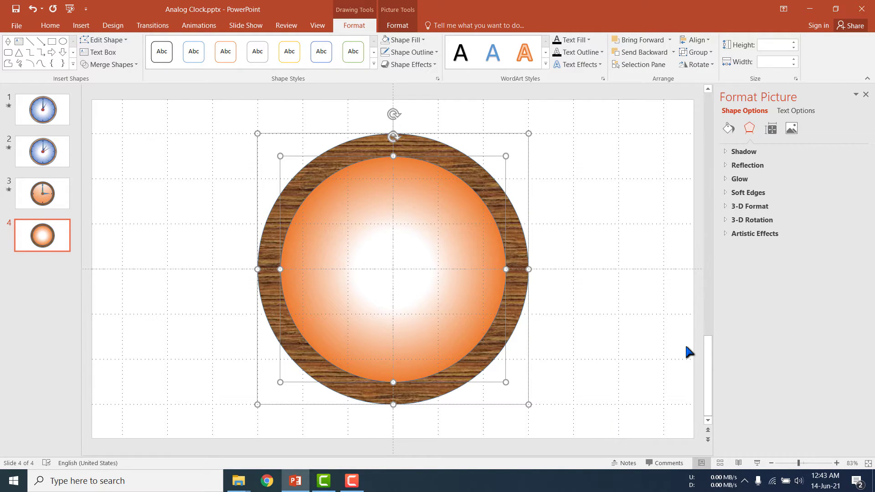
pyautogui.click(710, 54)
pyautogui.click(705, 66)
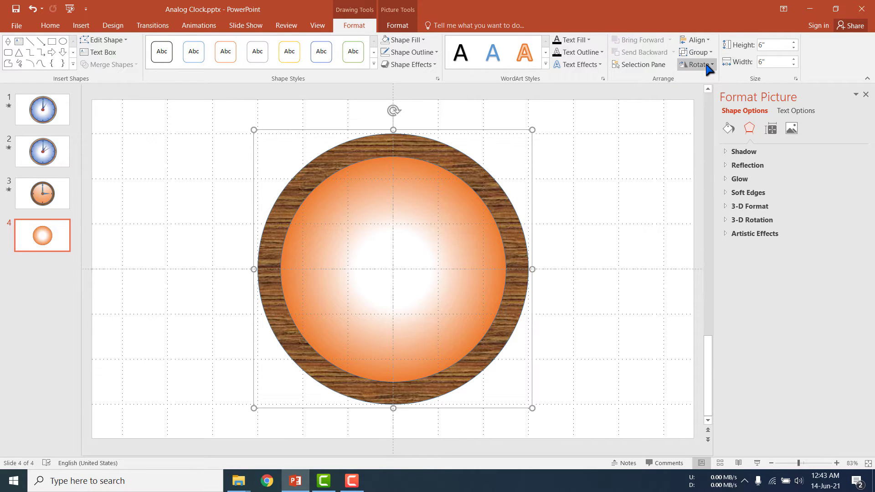
pyautogui.click(607, 230)
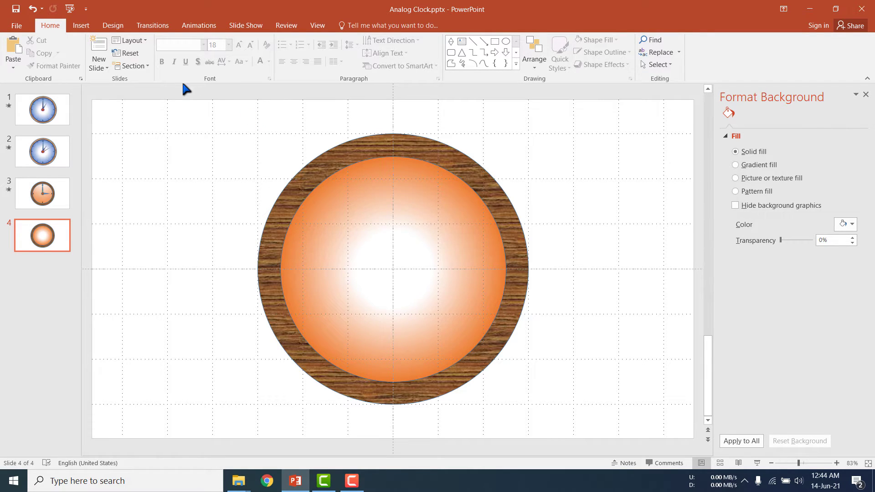
# Step: Insert a text box reading 12 at the upper edge of the clock
pyautogui.click(81, 25)
pyautogui.click(416, 51)
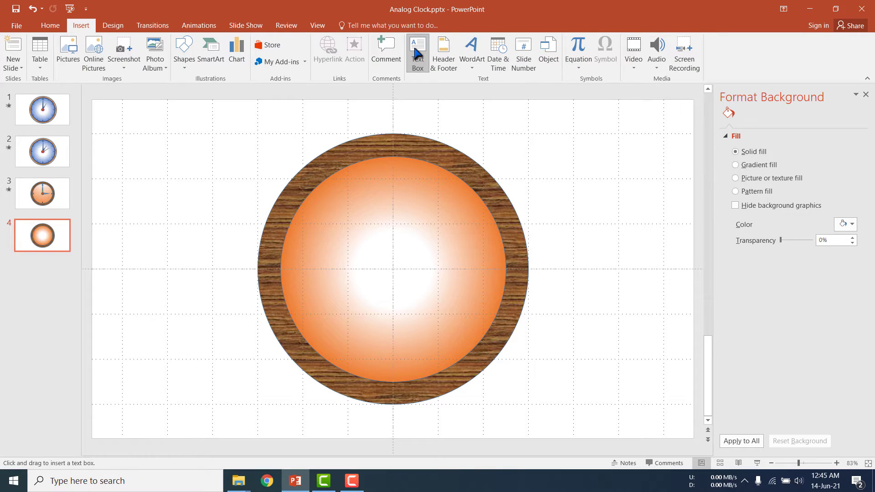
pyautogui.click(385, 119)
pyautogui.write('12')
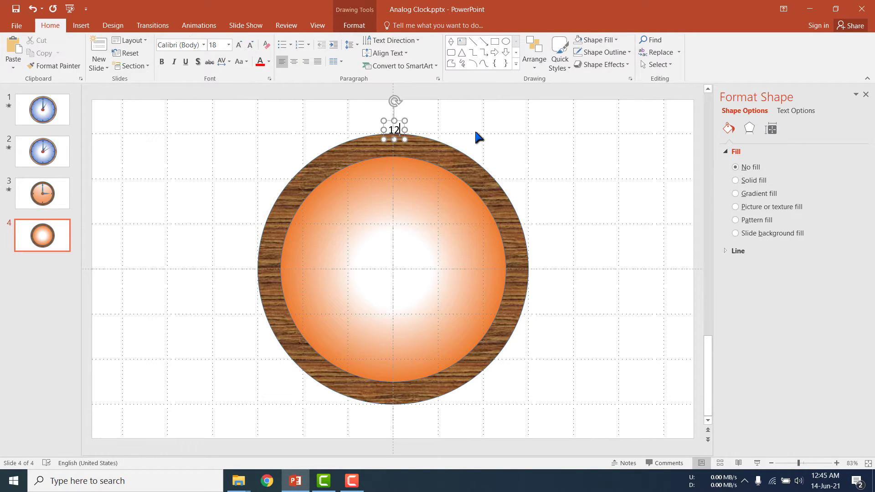
# Step: Format the 12 as centered 24 pt Arial Black and move it just inside the top of the orange clock face
pyautogui.hotkey('ctrl', 'a')
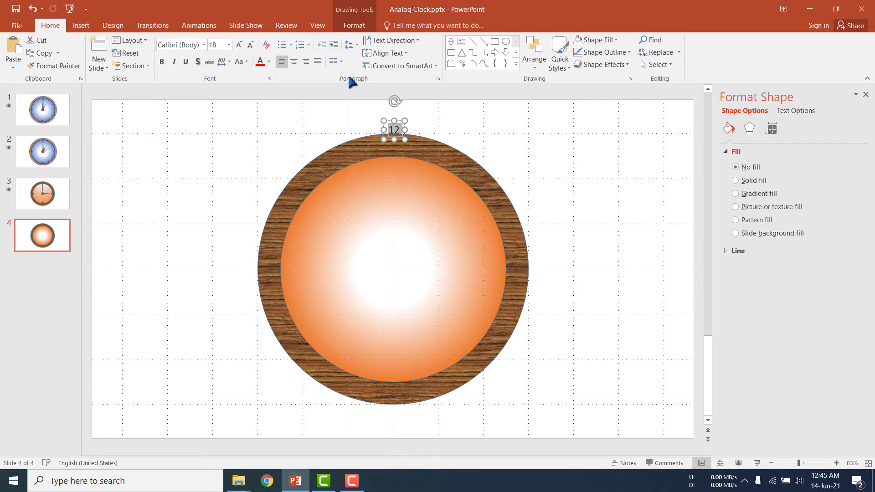
pyautogui.doubleClick(240, 44)
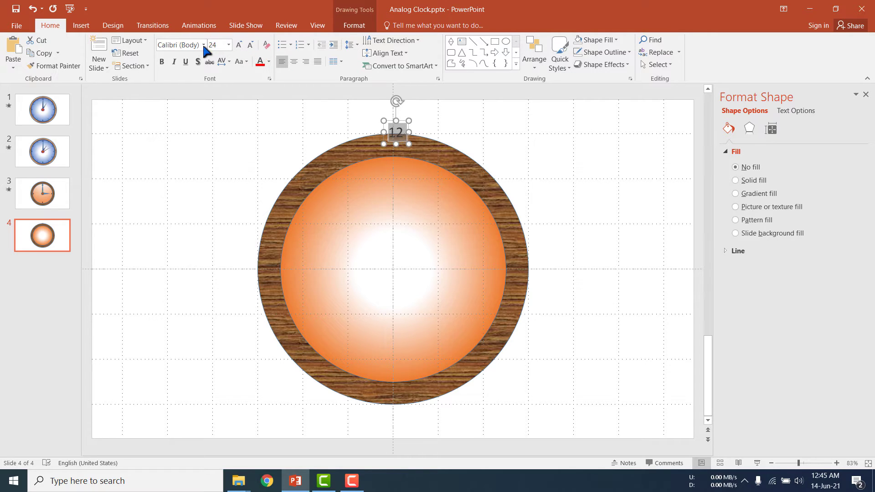
pyautogui.click(191, 44)
pyautogui.click(204, 44)
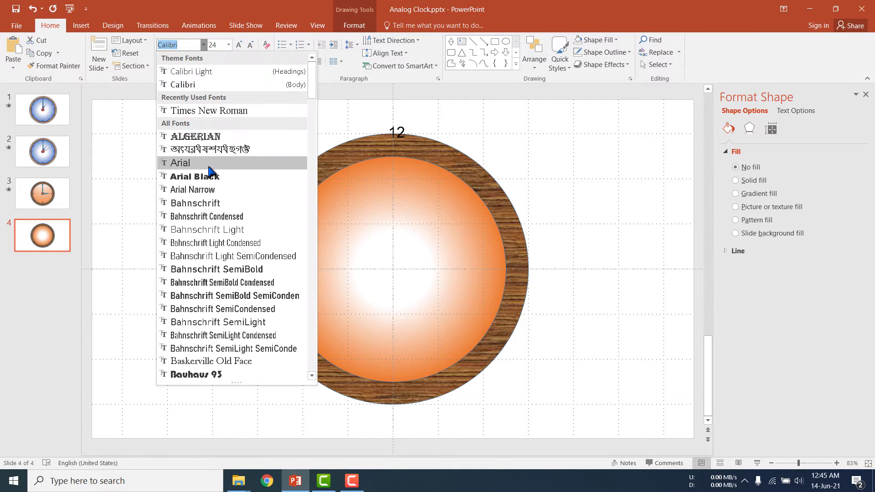
pyautogui.click(210, 176)
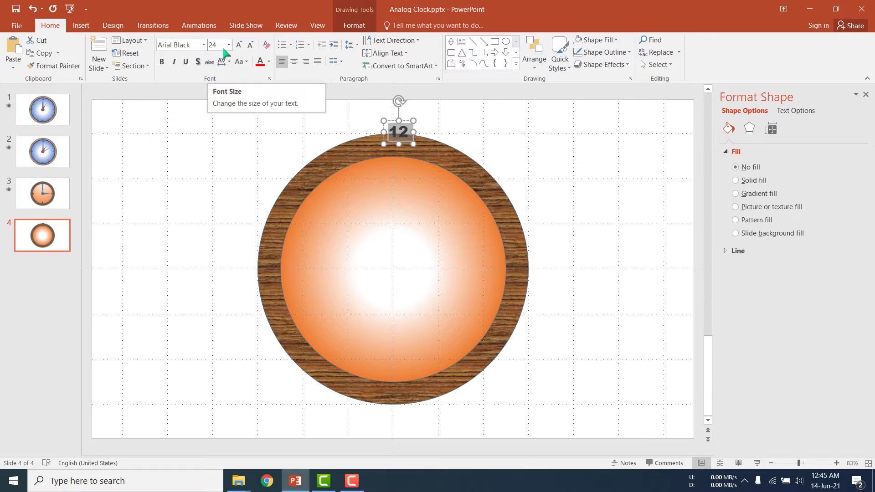
pyautogui.click(293, 61)
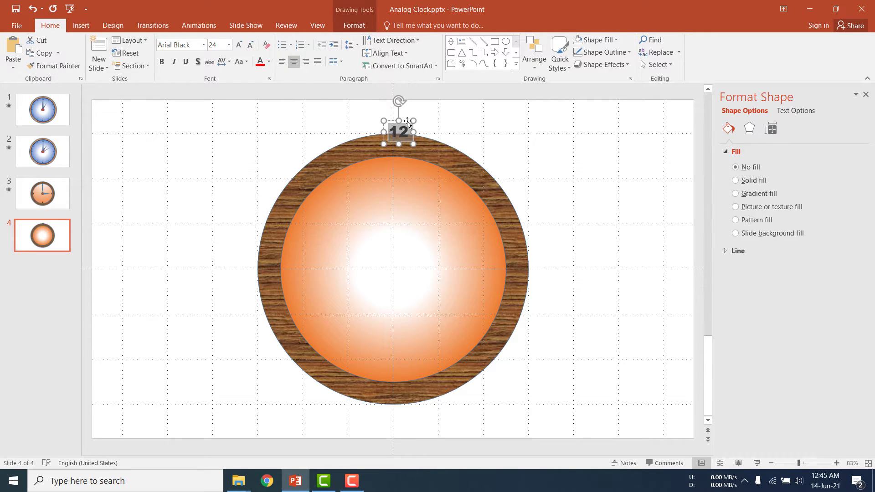
pyautogui.moveTo(407, 123); pyautogui.dragTo(403, 155)
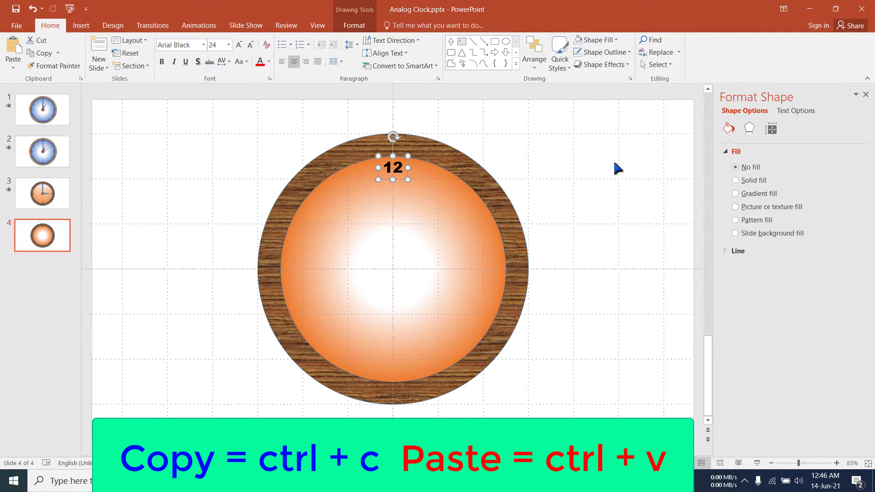
# Step: Paste three copies of the 12 text box and turn one into a 9 at the left edge of the clock face
pyautogui.hotkey('ctrl', 'c')
pyautogui.hotkey('ctrl', 'v')
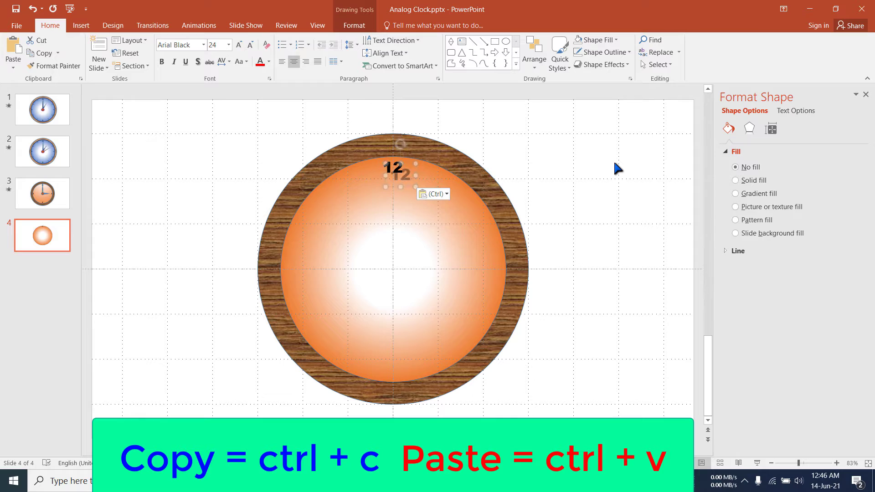
pyautogui.hotkey('ctrl', 'v')
pyautogui.hotkey('ctrl', 'v')
pyautogui.moveTo(410, 189); pyautogui.dragTo(301, 280)
pyautogui.doubleClick(294, 270)
pyautogui.write('9')
# Step: Turn the other two copies into a 6 at the bottom and a 3 at the right edge of the clock face
pyautogui.click(415, 195)
pyautogui.moveTo(415, 195); pyautogui.dragTo(389, 378)
pyautogui.write('6')
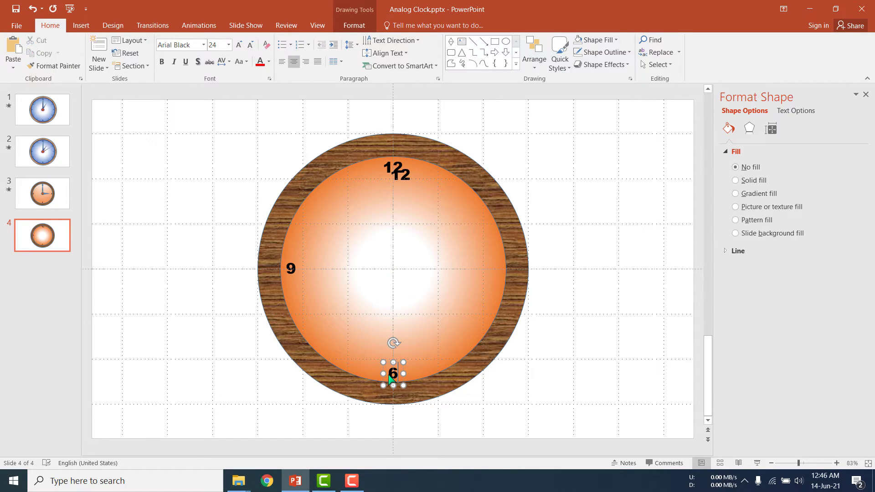
pyautogui.click(404, 181)
pyautogui.moveTo(407, 188); pyautogui.dragTo(503, 275)
pyautogui.write('3')
pyautogui.click(581, 298)
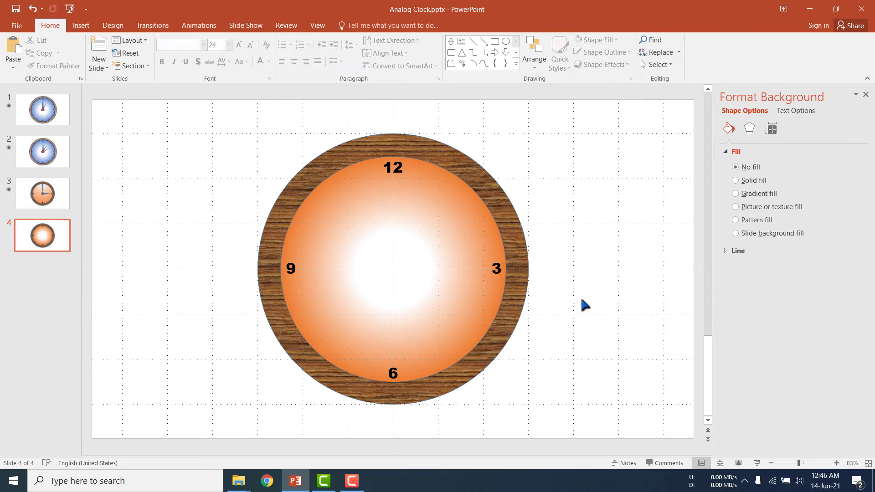
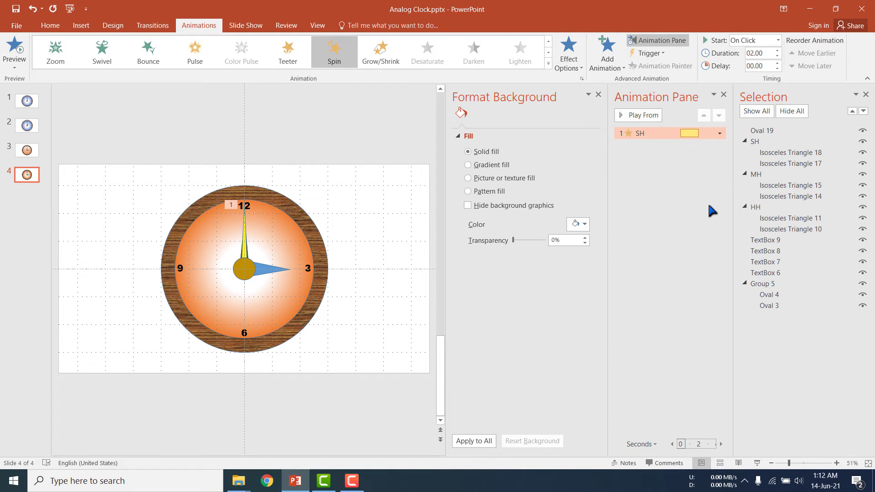
# Step: Set the SH group's Spin animation to a 60-second duration, repeating Until End of Slide, and keep the amount at 360° Clockwise
pyautogui.click(716, 143)
pyautogui.click(718, 132)
pyautogui.click(719, 133)
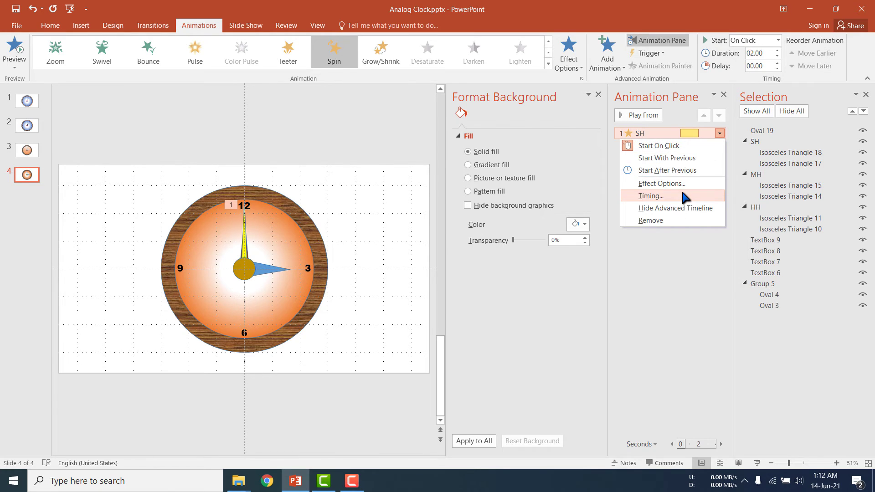
pyautogui.click(651, 195)
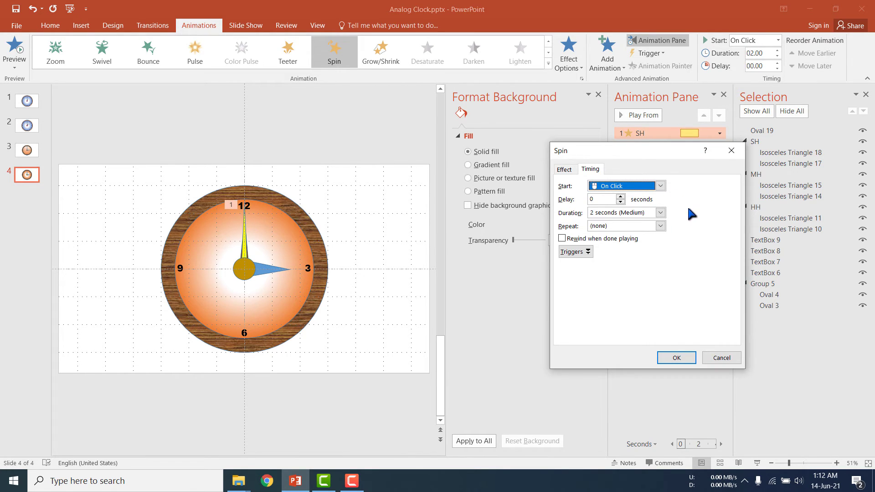
pyautogui.click(617, 213)
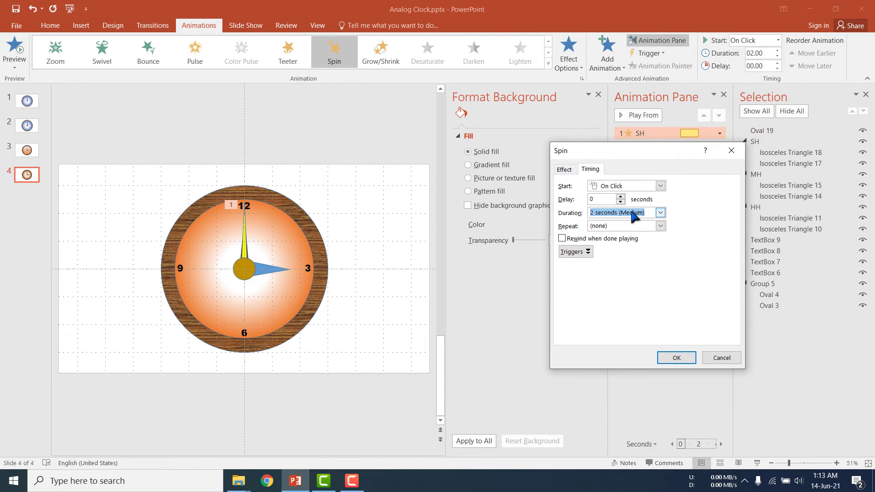
pyautogui.write('60')
pyautogui.click(660, 225)
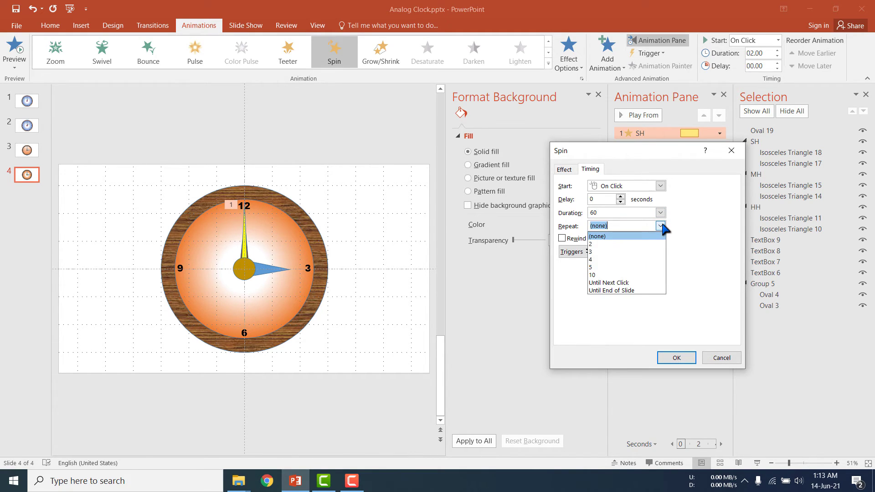
pyautogui.click(638, 289)
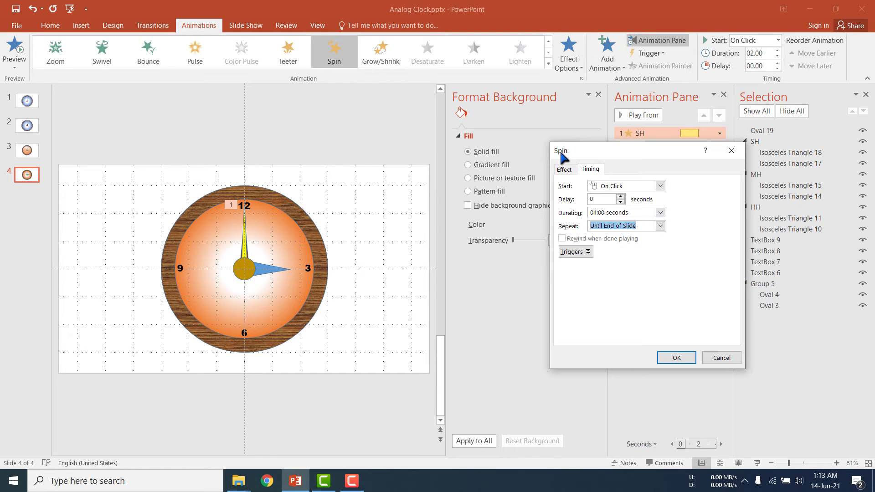
pyautogui.click(569, 169)
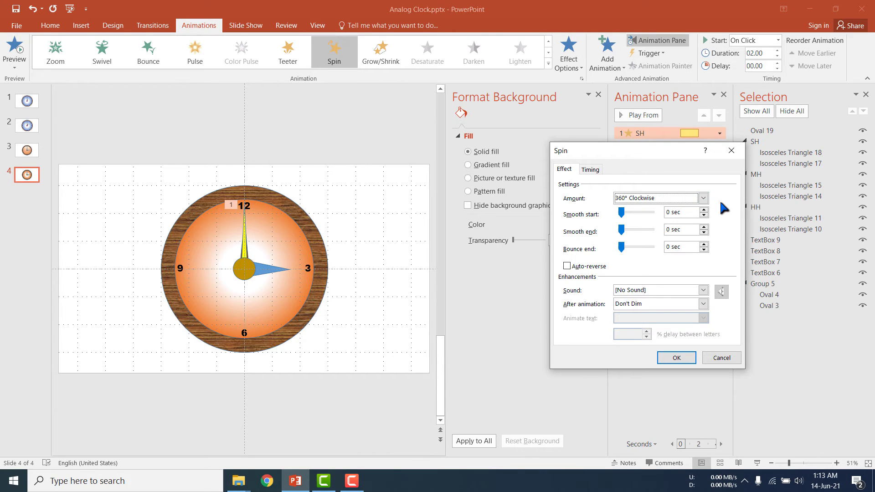
pyautogui.click(671, 358)
# Step: Add a Spin emphasis animation to the MH group and set it to start With Previous
pyautogui.click(769, 177)
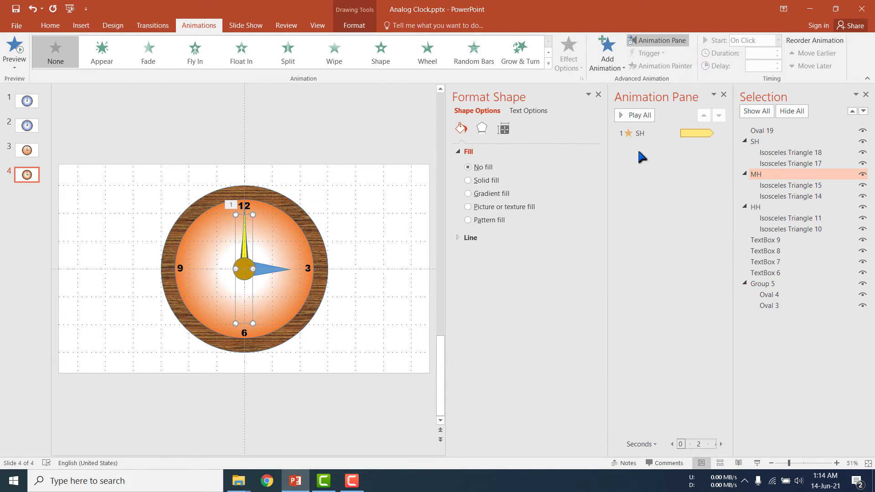
pyautogui.click(623, 63)
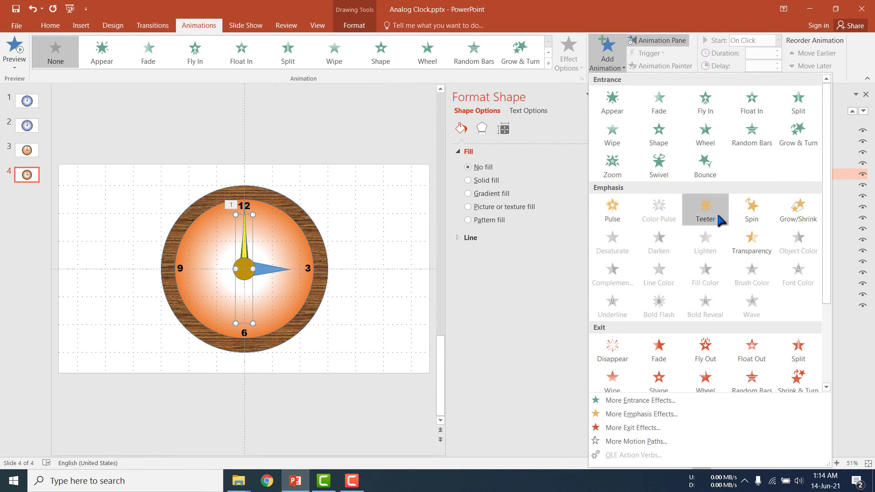
pyautogui.click(754, 210)
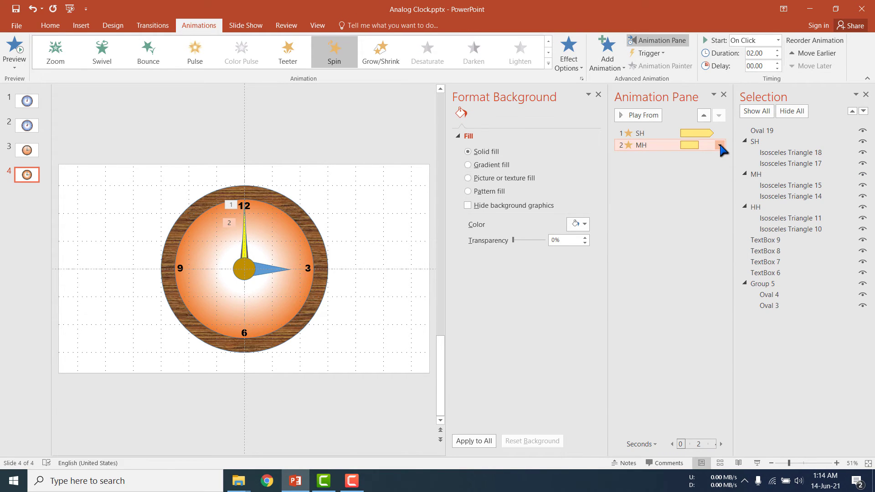
pyautogui.click(719, 144)
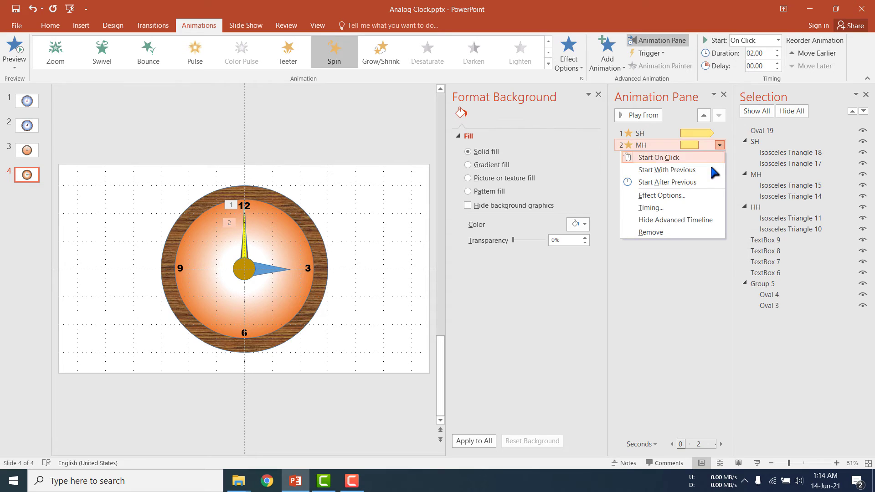
pyautogui.click(666, 205)
pyautogui.click(660, 185)
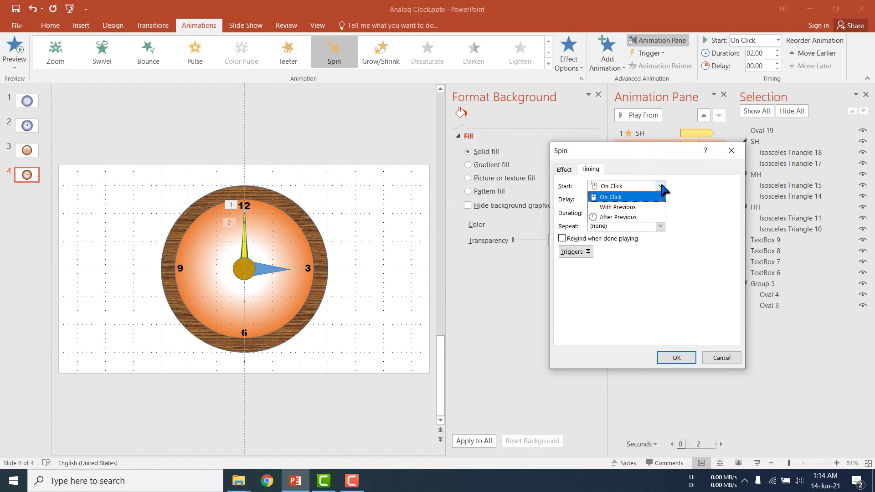
pyautogui.click(663, 208)
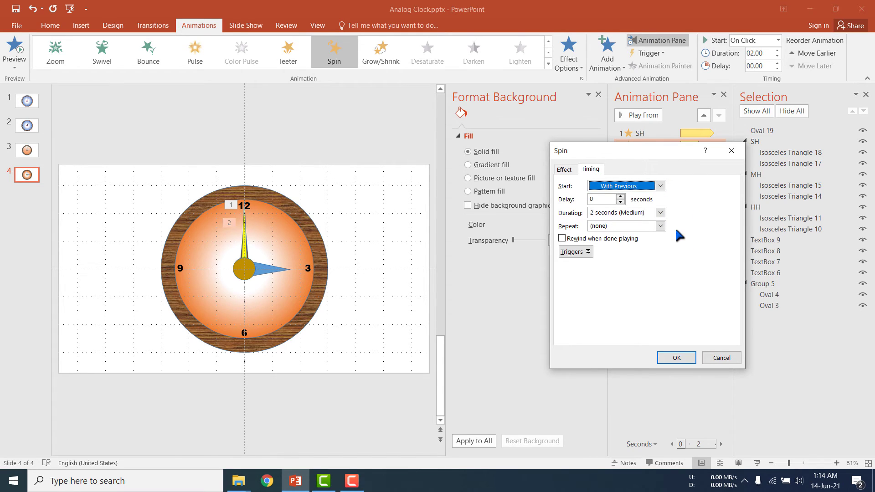
# Step: Set the MH group's Spin duration to 600 seconds, repeating Until End of Slide
pyautogui.click(648, 213)
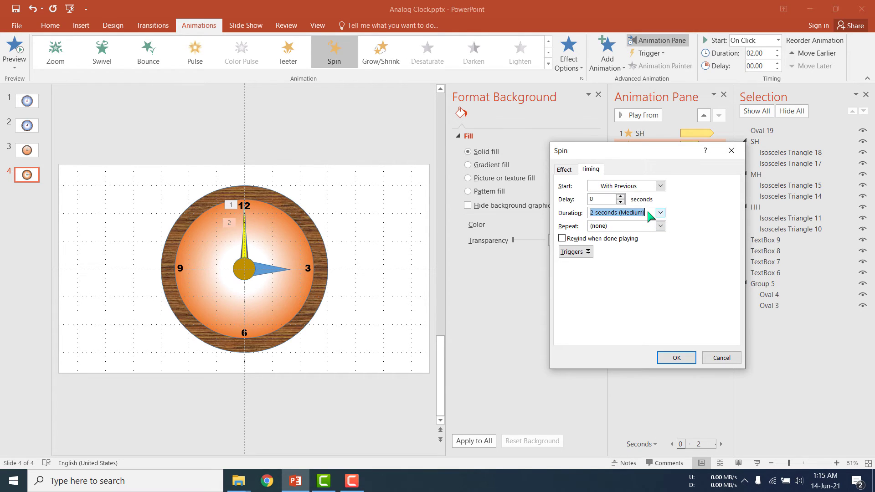
pyautogui.press('BackSpace')
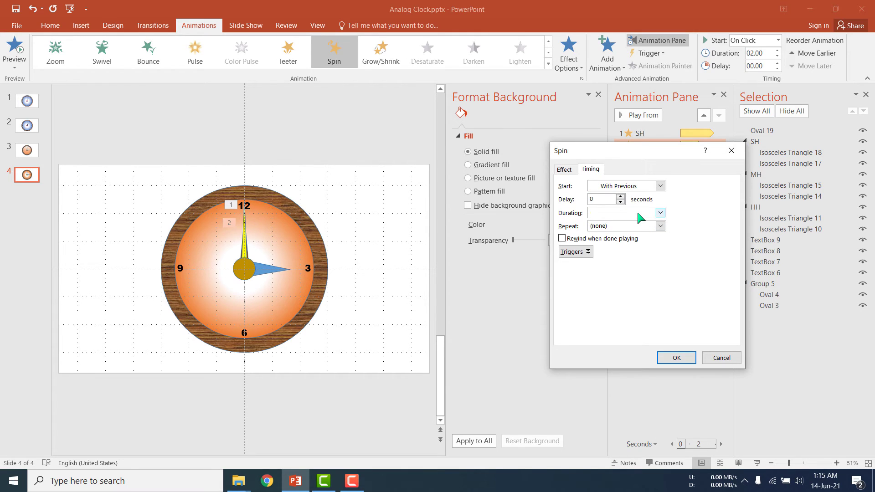
pyautogui.write('600')
pyautogui.click(659, 225)
pyautogui.click(645, 287)
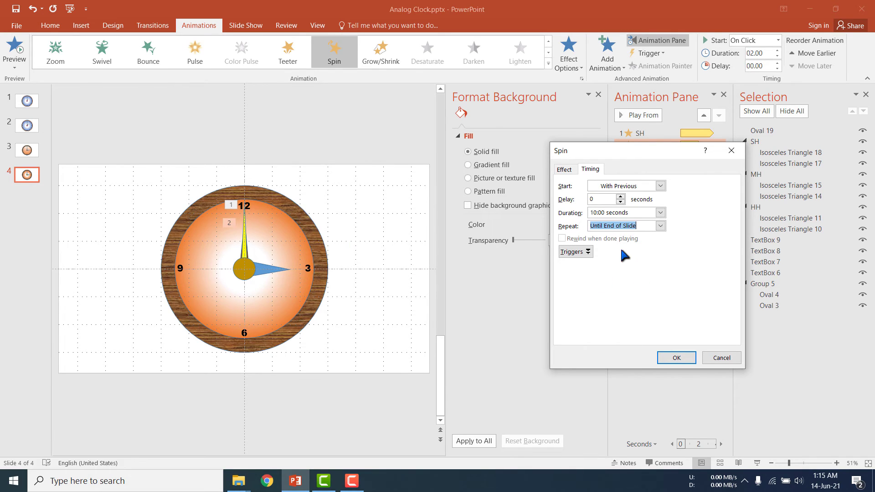
# Step: Set the MH group's Spin amount to a custom 60° Clockwise and apply the effect settings
pyautogui.click(565, 170)
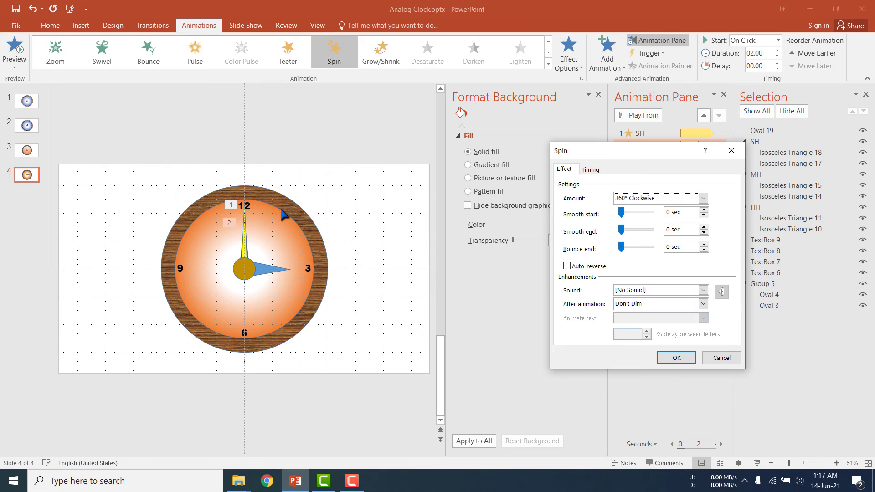
pyautogui.click(659, 196)
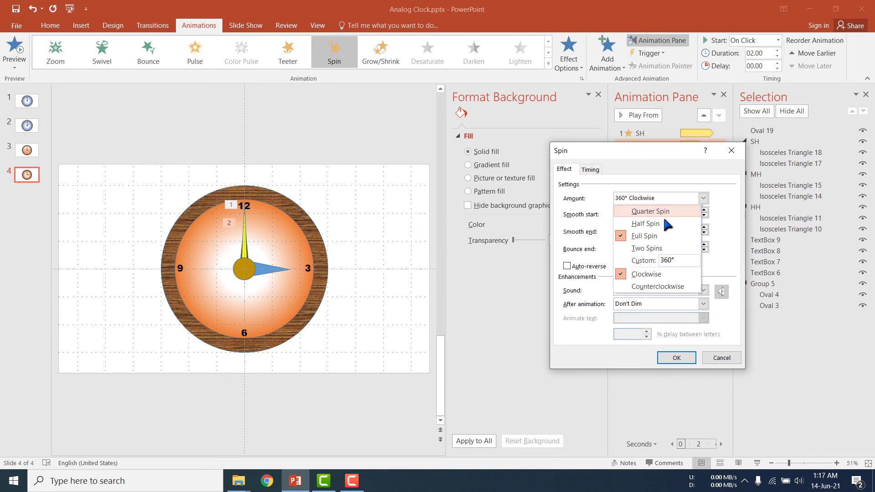
pyautogui.click(679, 261)
pyautogui.moveTo(678, 262); pyautogui.dragTo(653, 263)
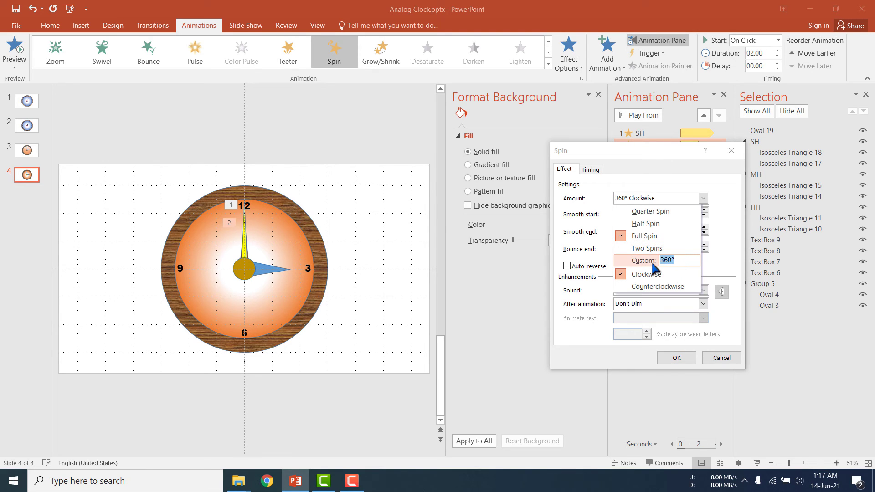
pyautogui.write('60')
pyautogui.press('Return')
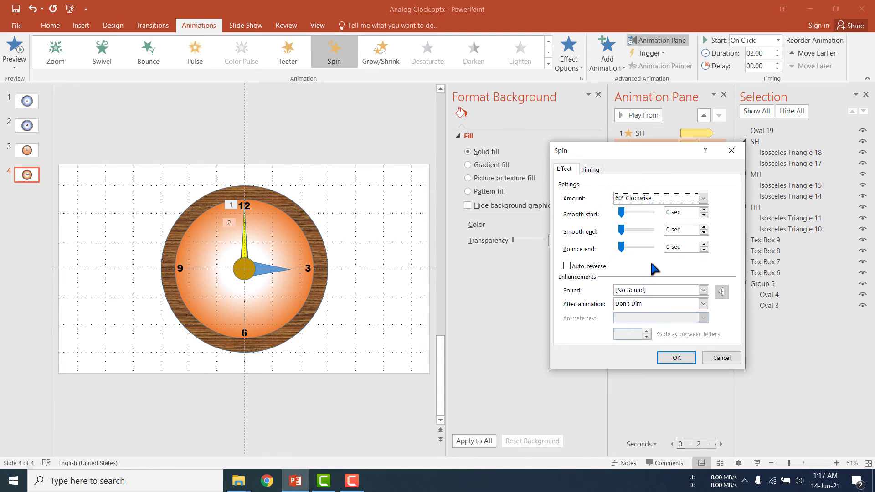
pyautogui.hotkey('ctrl', 'Tab')
pyautogui.click(676, 358)
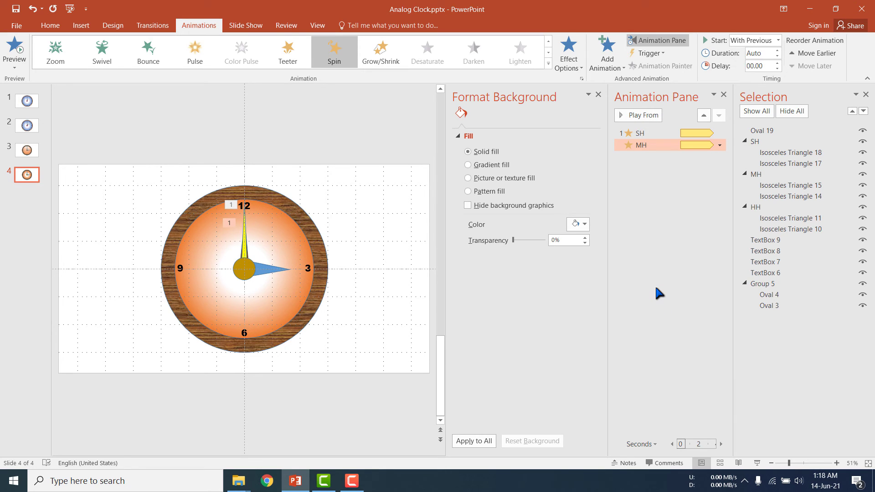
# Step: Add a Spin emphasis animation to the HH group and set it to start With Previous
pyautogui.click(773, 206)
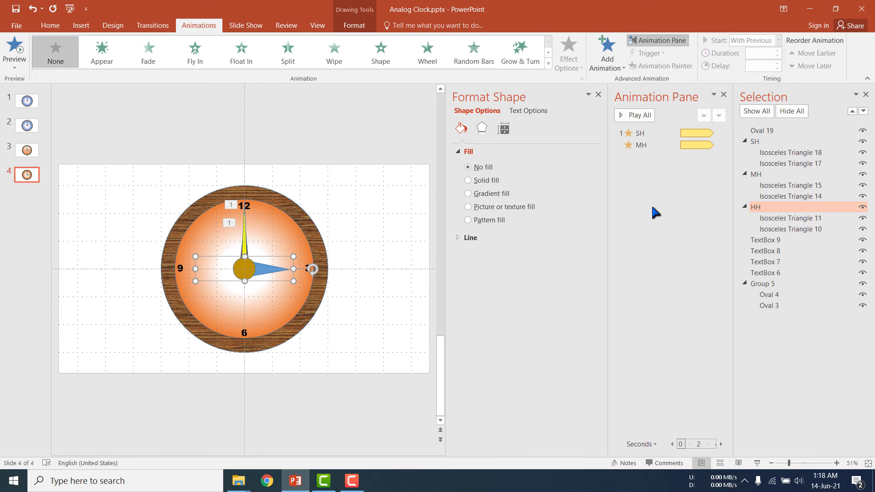
pyautogui.click(606, 54)
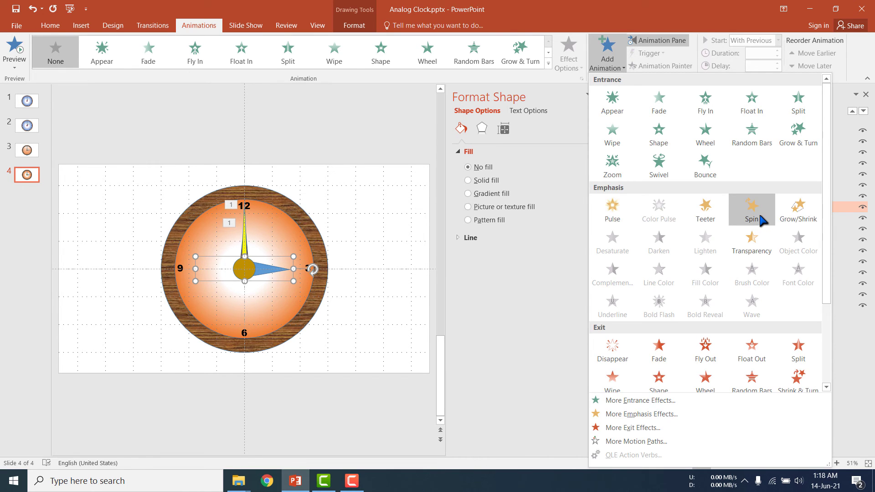
pyautogui.click(758, 210)
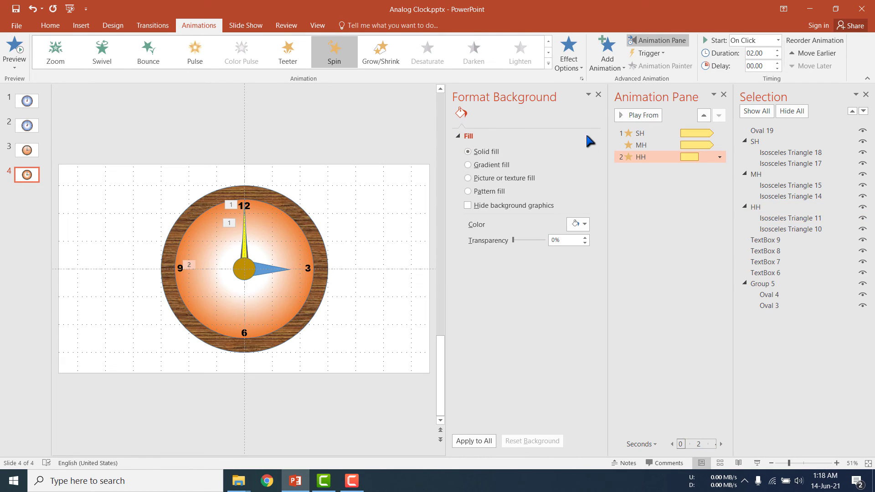
pyautogui.click(598, 94)
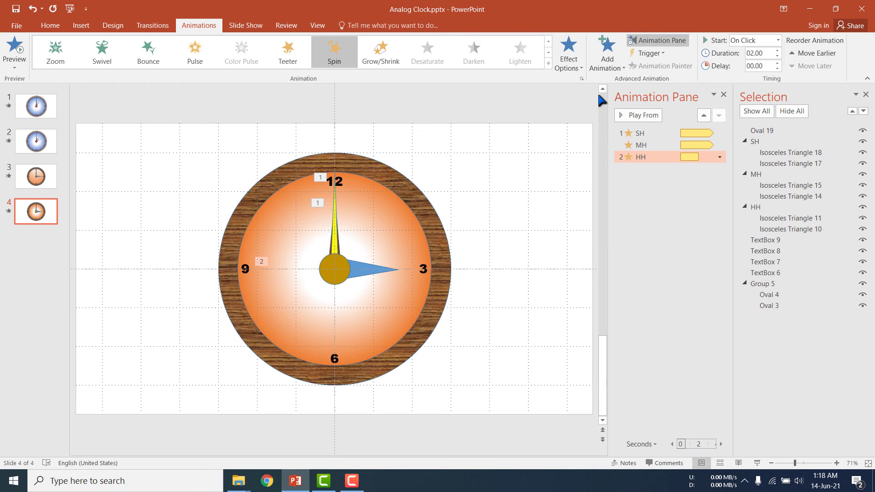
pyautogui.click(719, 156)
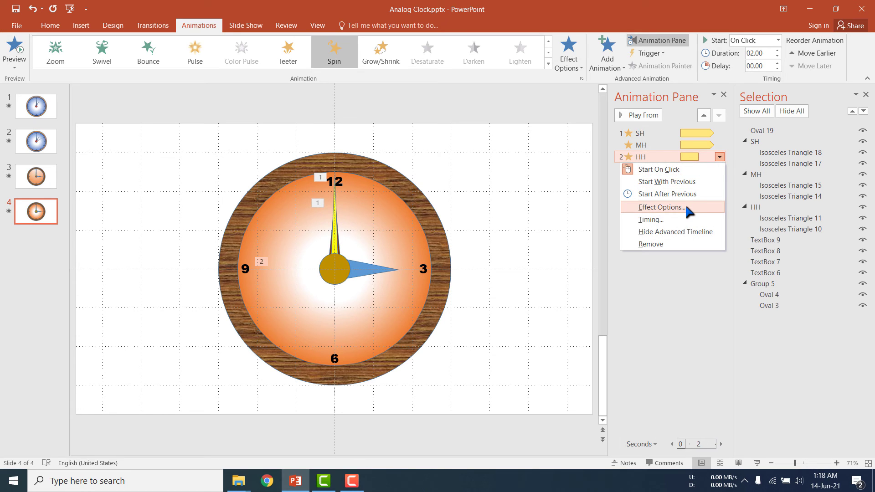
pyautogui.click(670, 218)
pyautogui.click(661, 185)
pyautogui.click(652, 207)
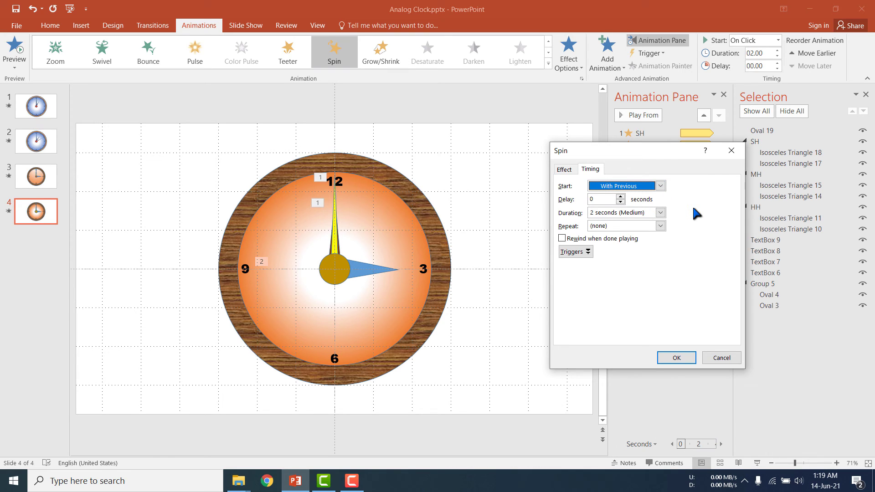
# Step: Set the HH group's Spin duration to 600 seconds, repeating Until End of Slide
pyautogui.click(647, 213)
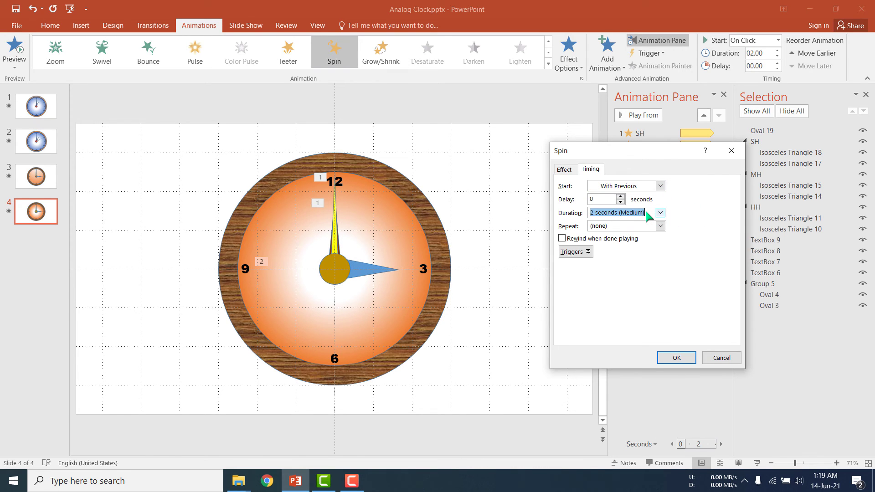
pyautogui.write('600')
pyautogui.press('Tab')
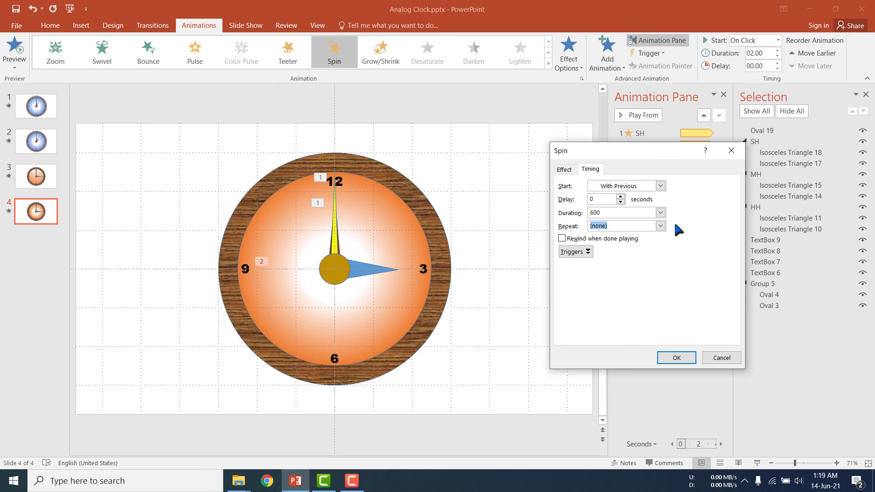
pyautogui.click(660, 225)
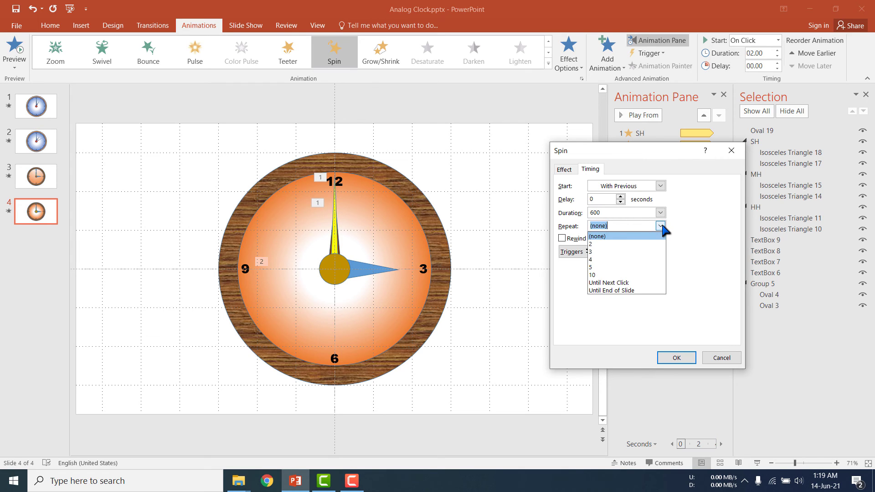
pyautogui.click(645, 292)
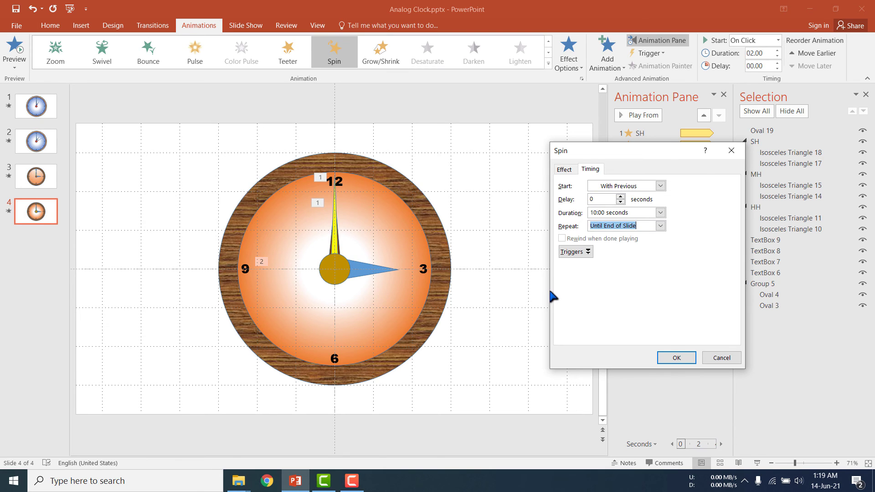
# Step: Edit the HH group's Spin amount, apply the effect settings, and start the slide show from the clock slide
pyautogui.click(570, 169)
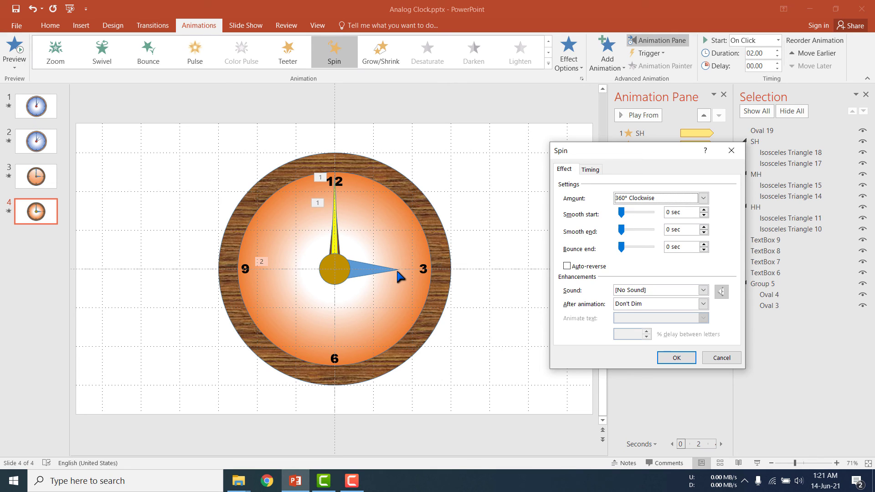
pyautogui.click(683, 202)
pyautogui.press('BackSpace')
pyautogui.press('BackSpace')
pyautogui.press('BackSpace')
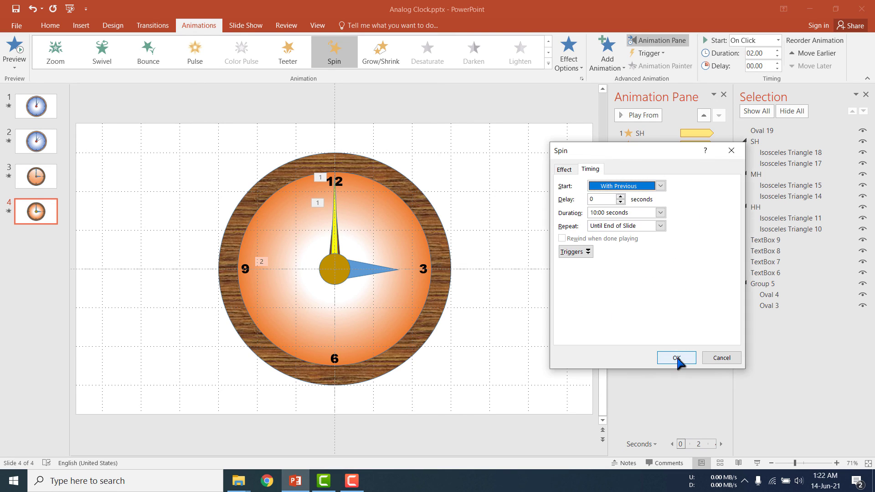
pyautogui.click(676, 358)
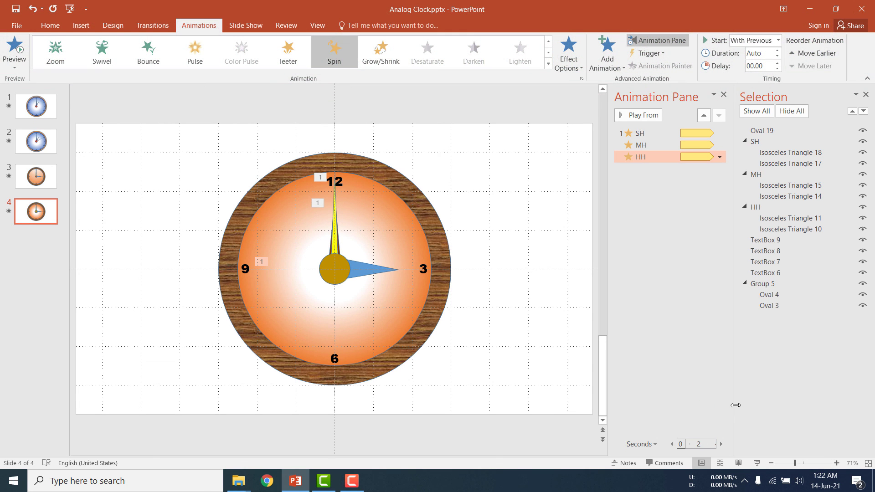
pyautogui.click(757, 463)
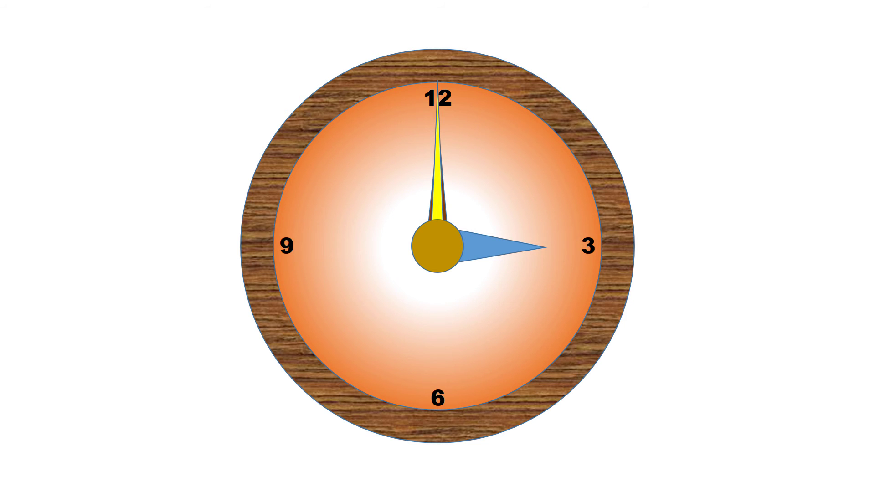